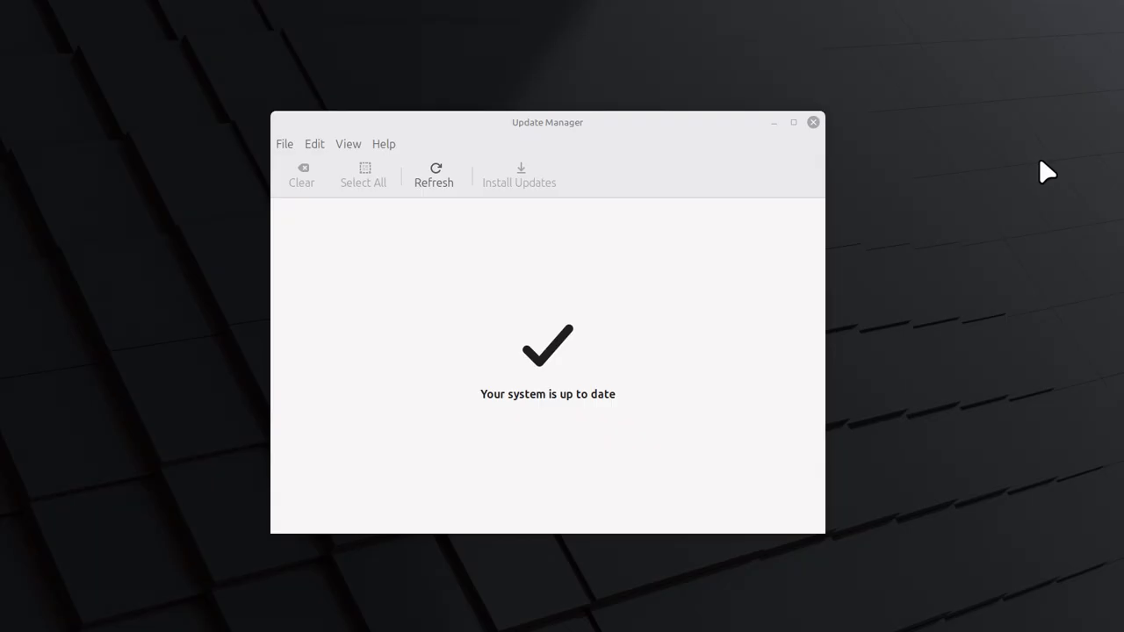
# Turn off automatic removal of obsolete kernels and dependencies in the Update Manager's automation preferences, authorising with the account password
pyautogui.click(316, 146)
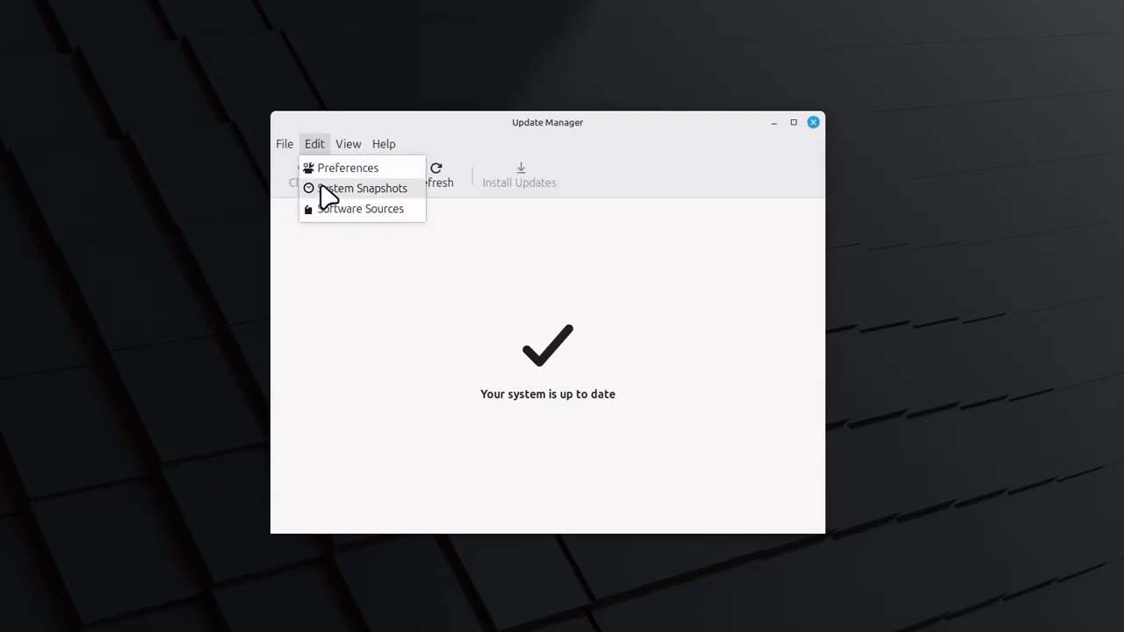
pyautogui.click(329, 170)
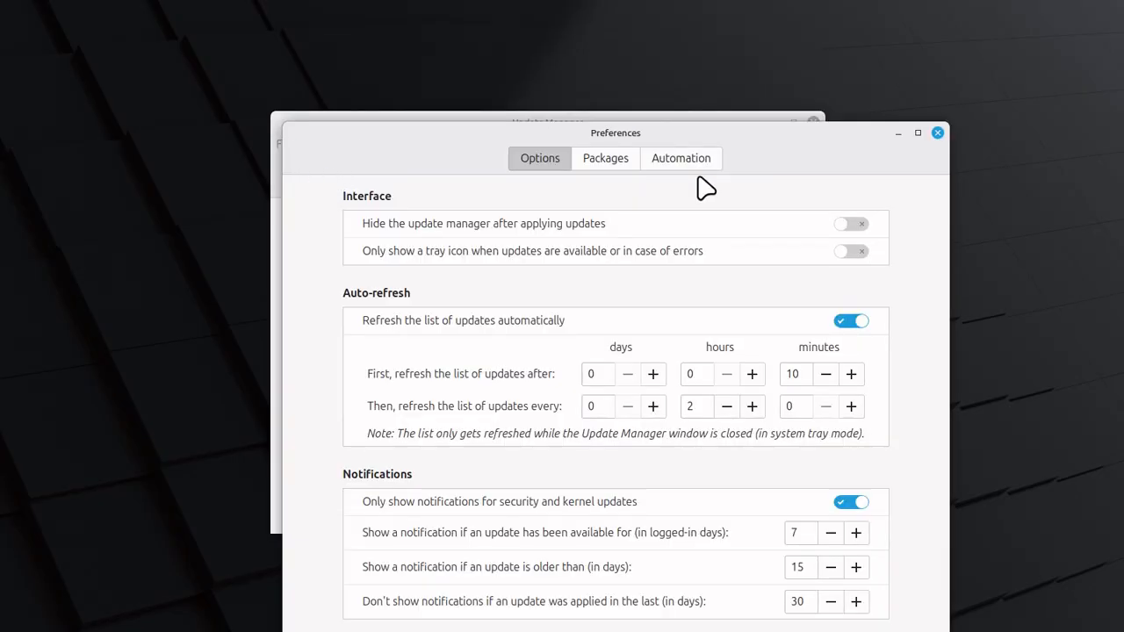
pyautogui.click(694, 168)
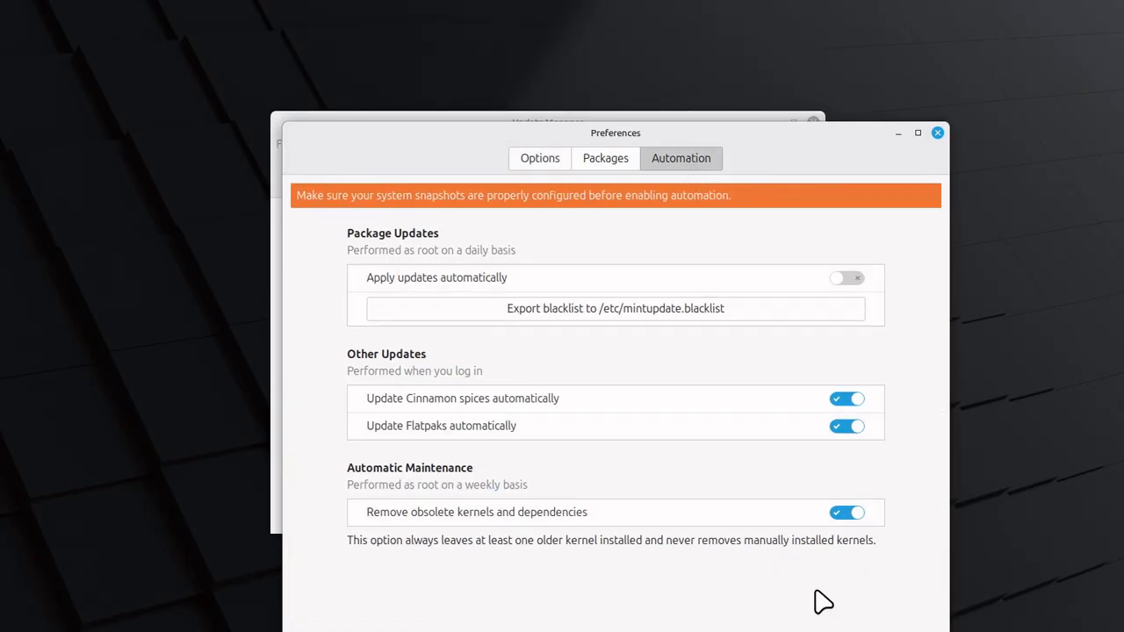
pyautogui.click(847, 514)
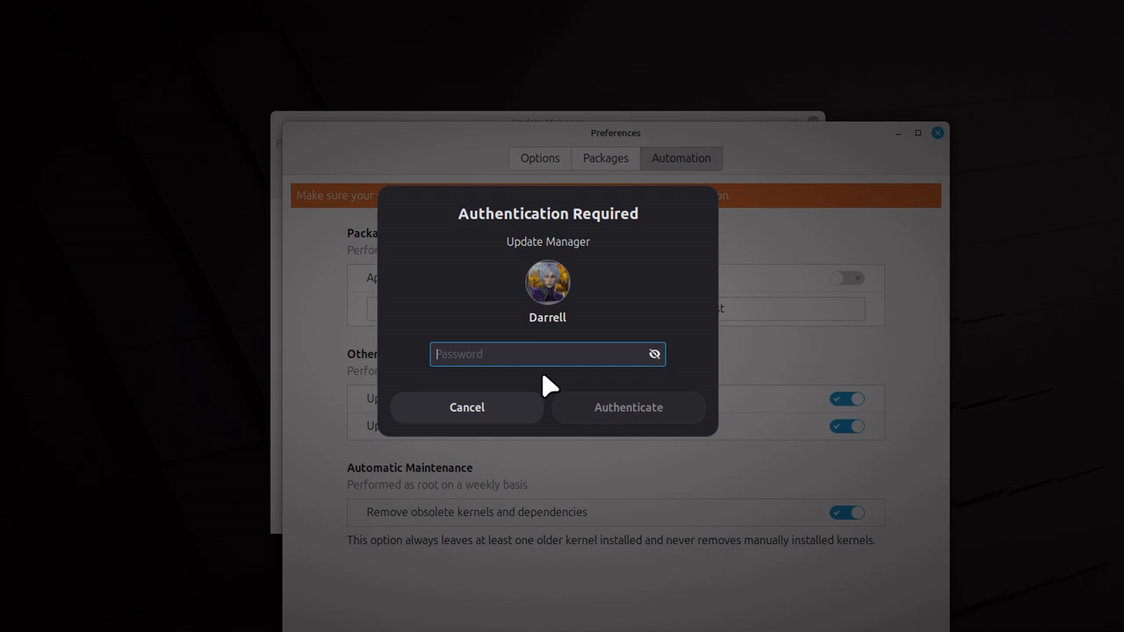
pyautogui.write('a')
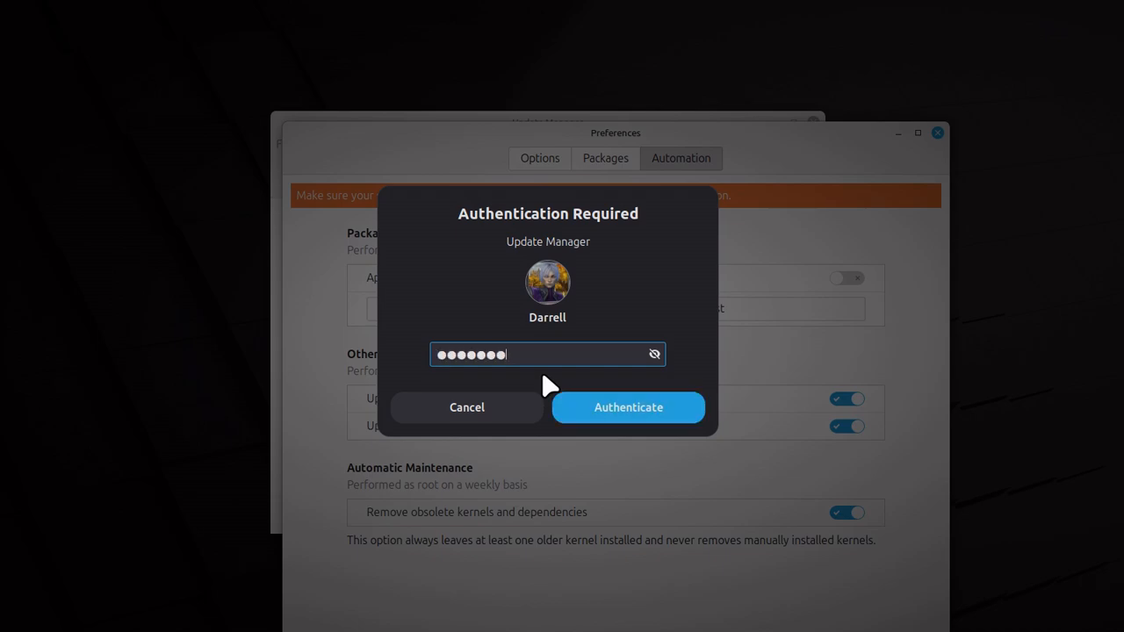
pyautogui.press('Return')
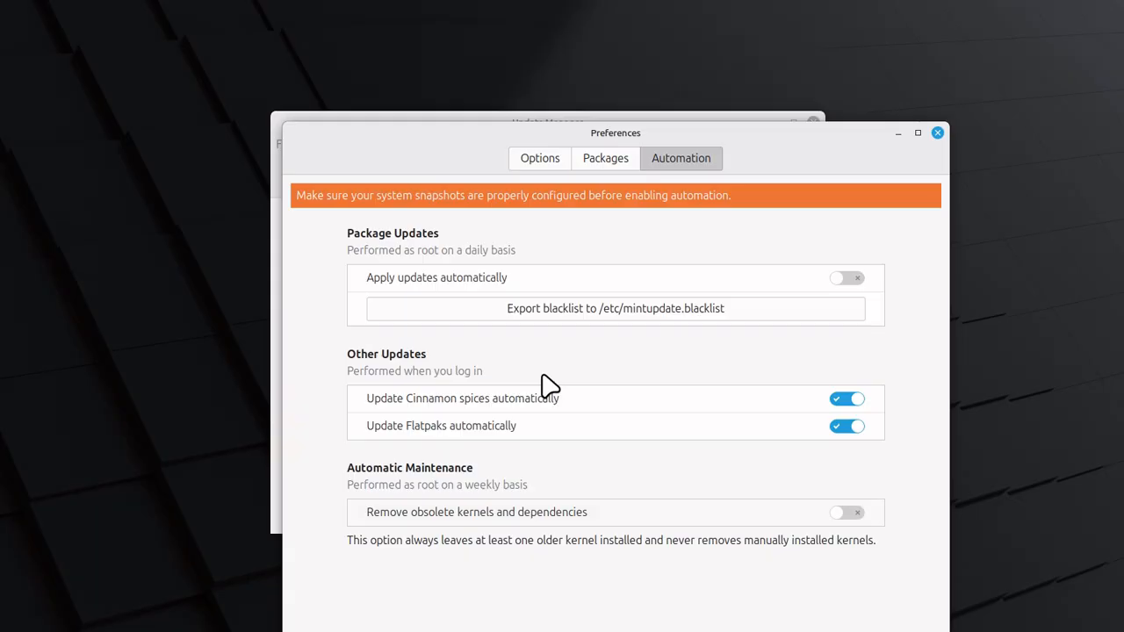
# Turn automatic removal of obsolete kernels and dependencies back on and close the preferences
pyautogui.click(849, 514)
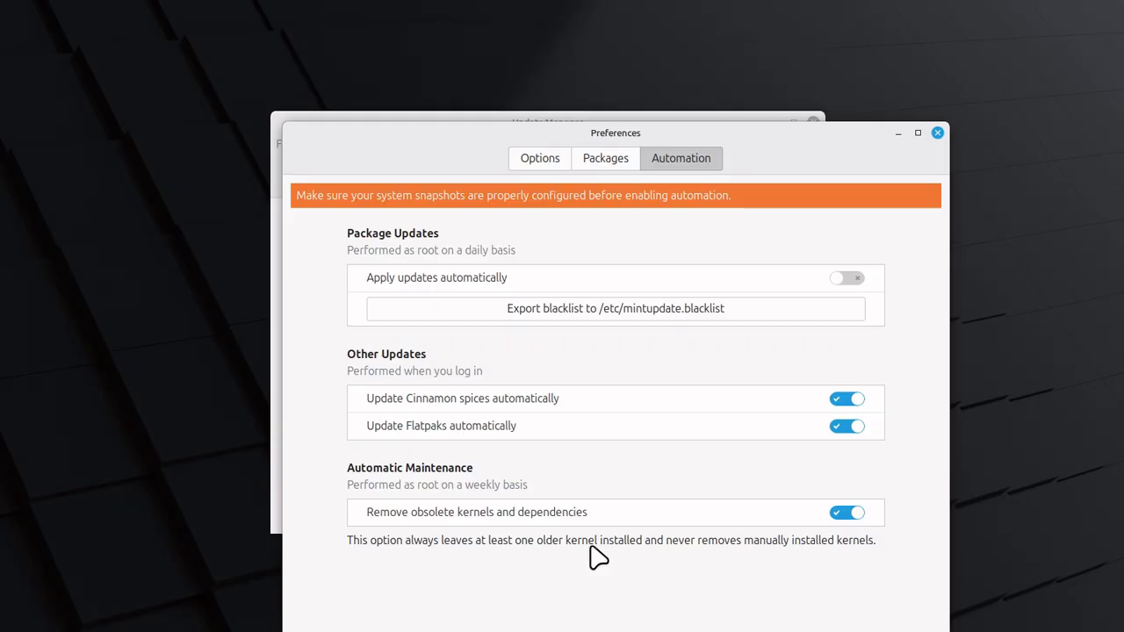
pyautogui.click(937, 134)
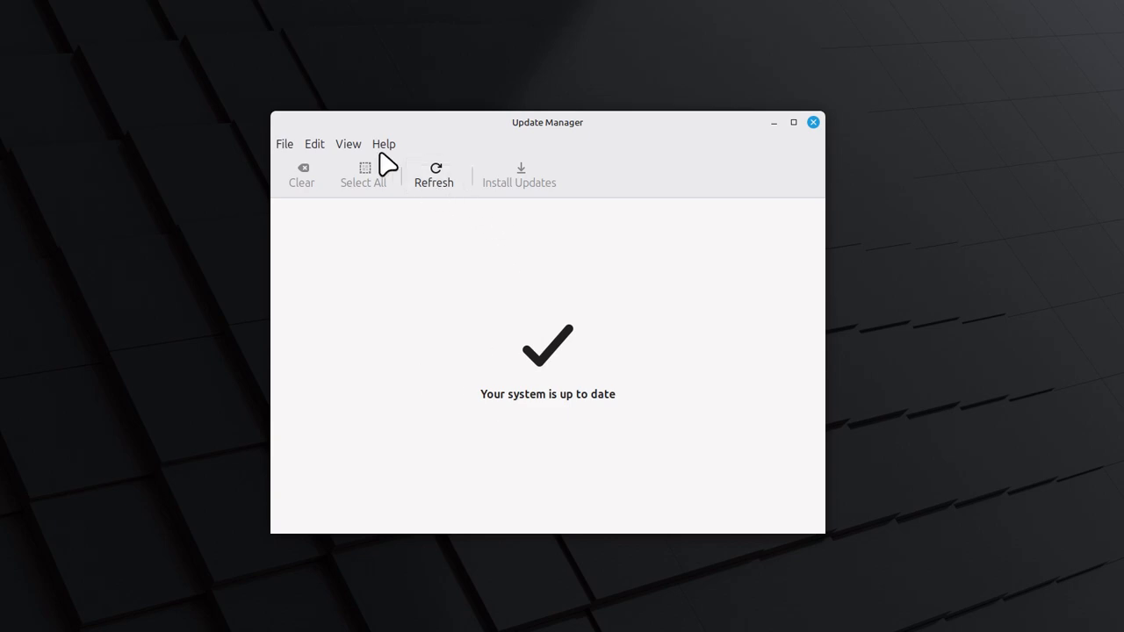
# Open the Linux kernels list past the warning and show the details of kernel 6.8.0-79 in the 6.8 series
pyautogui.click(320, 147)
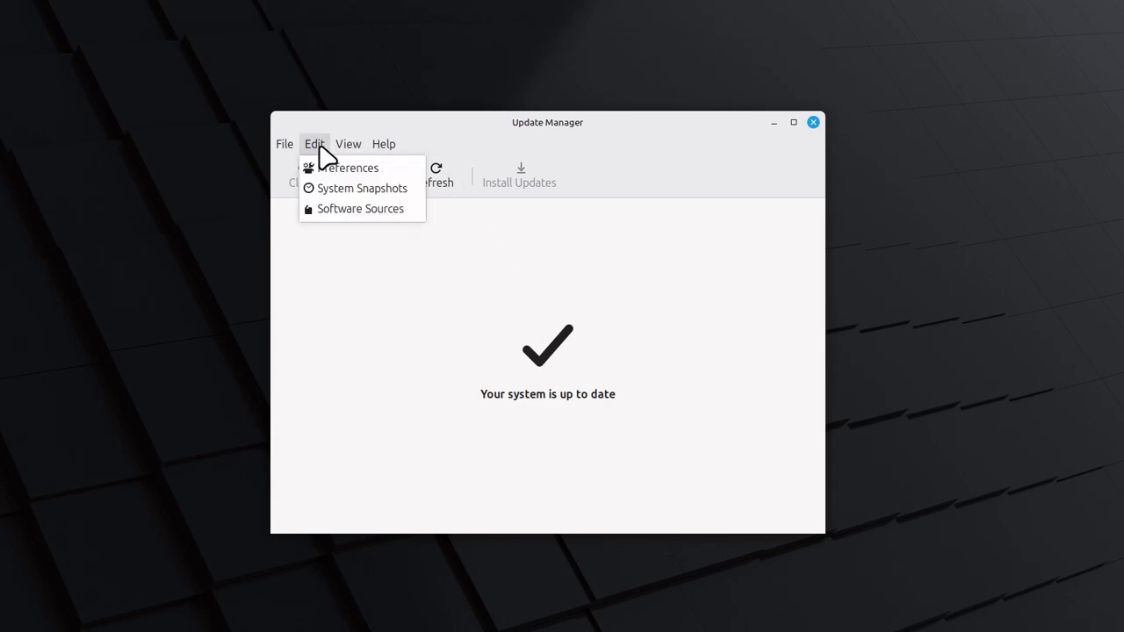
pyautogui.moveTo(345, 146)
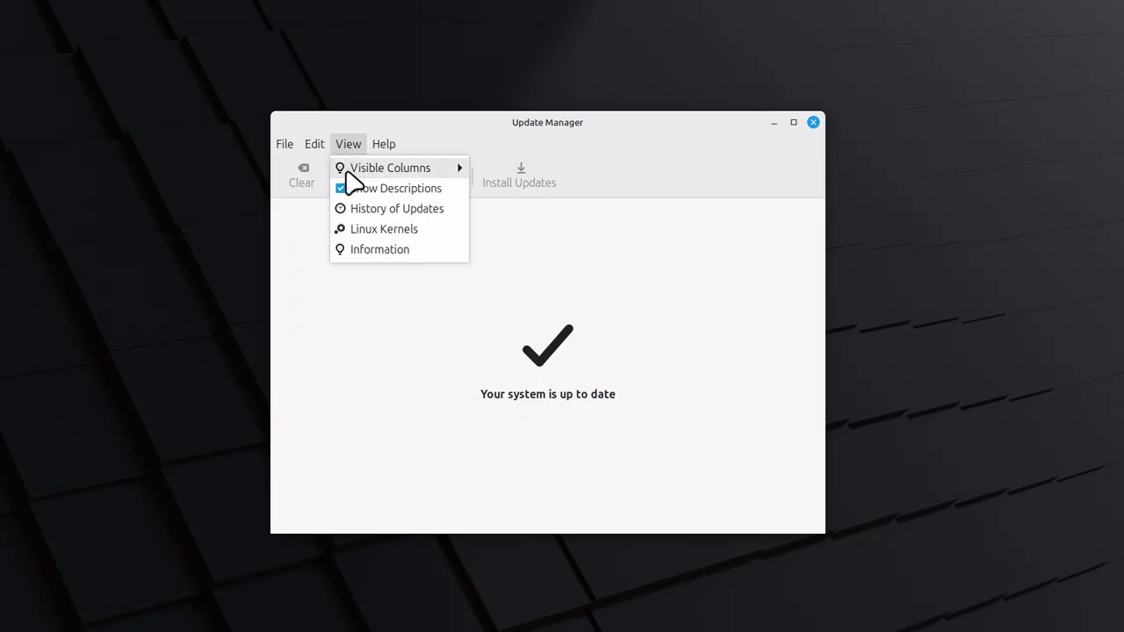
pyautogui.click(384, 230)
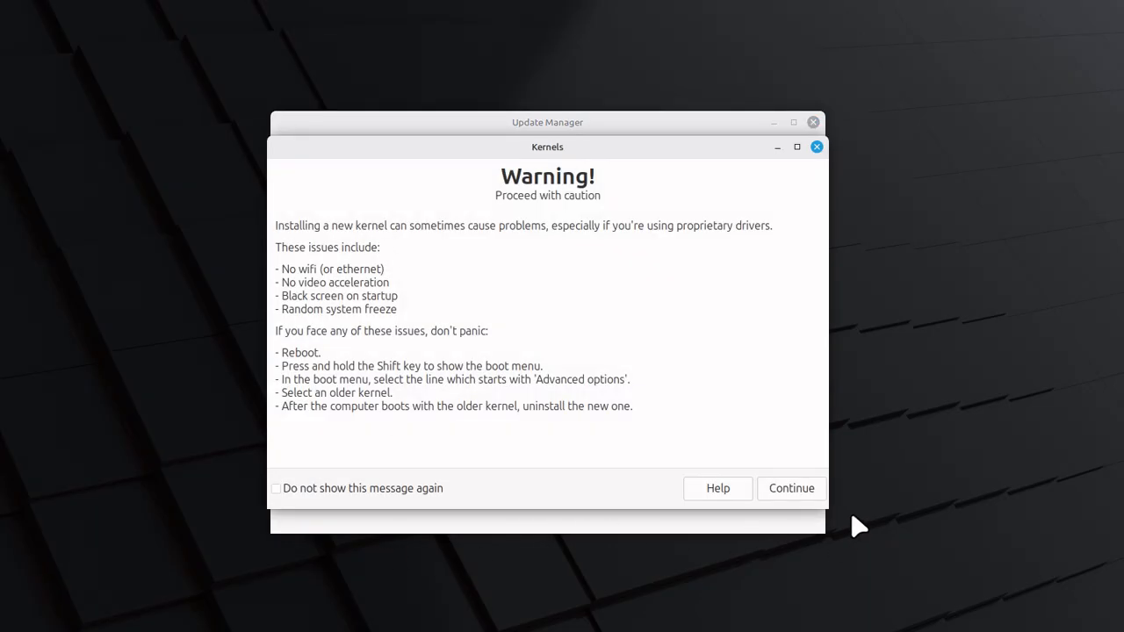
pyautogui.click(796, 494)
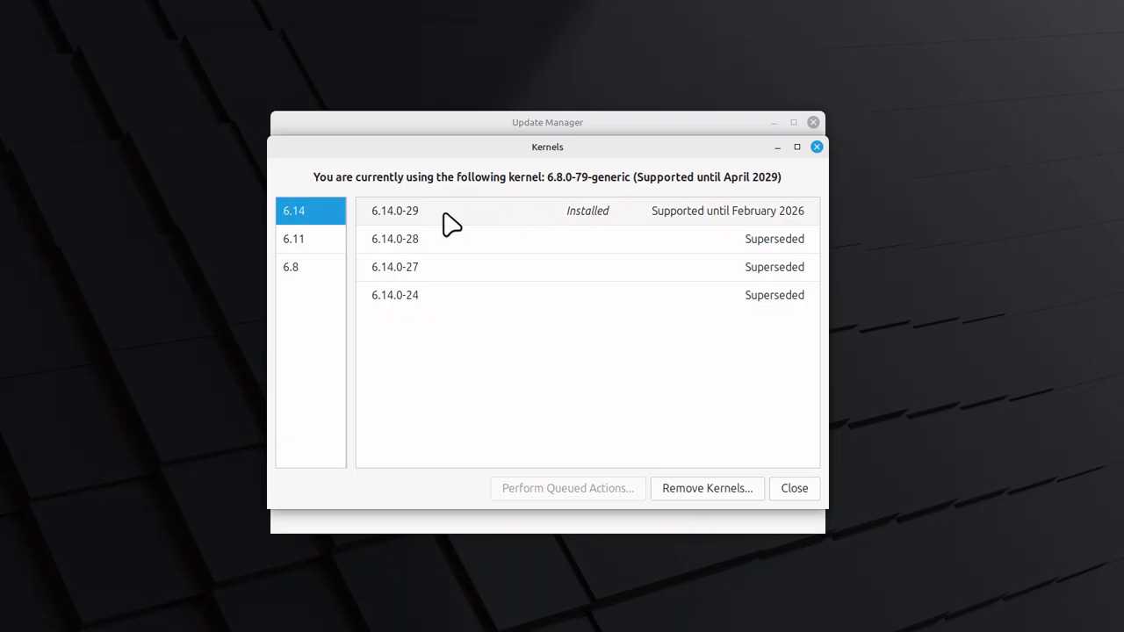
pyautogui.click(308, 272)
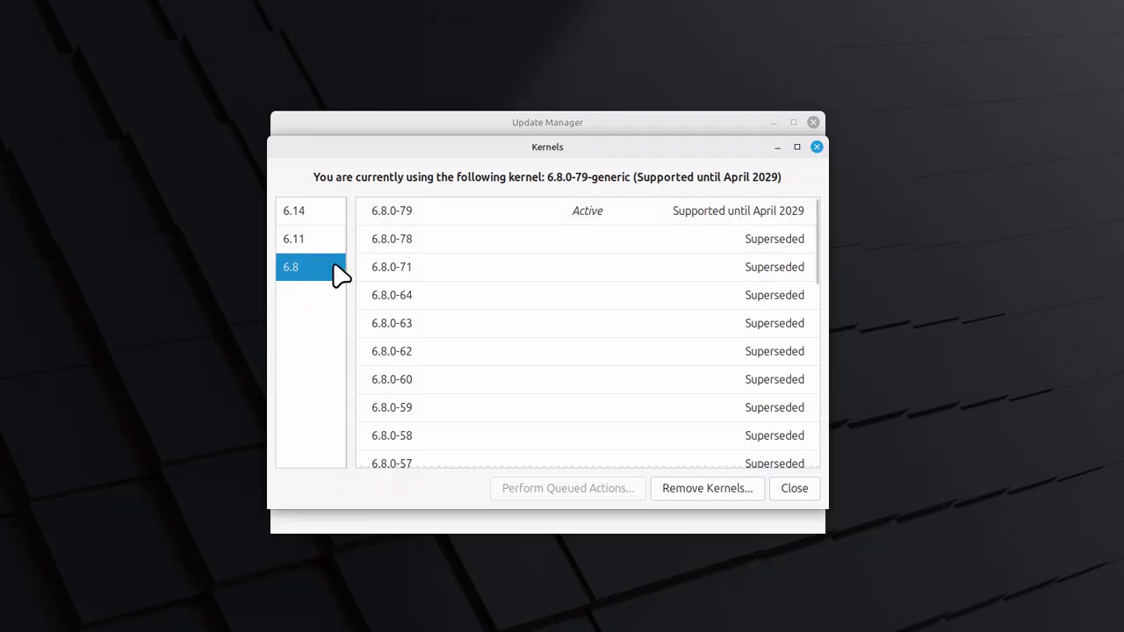
pyautogui.click(475, 220)
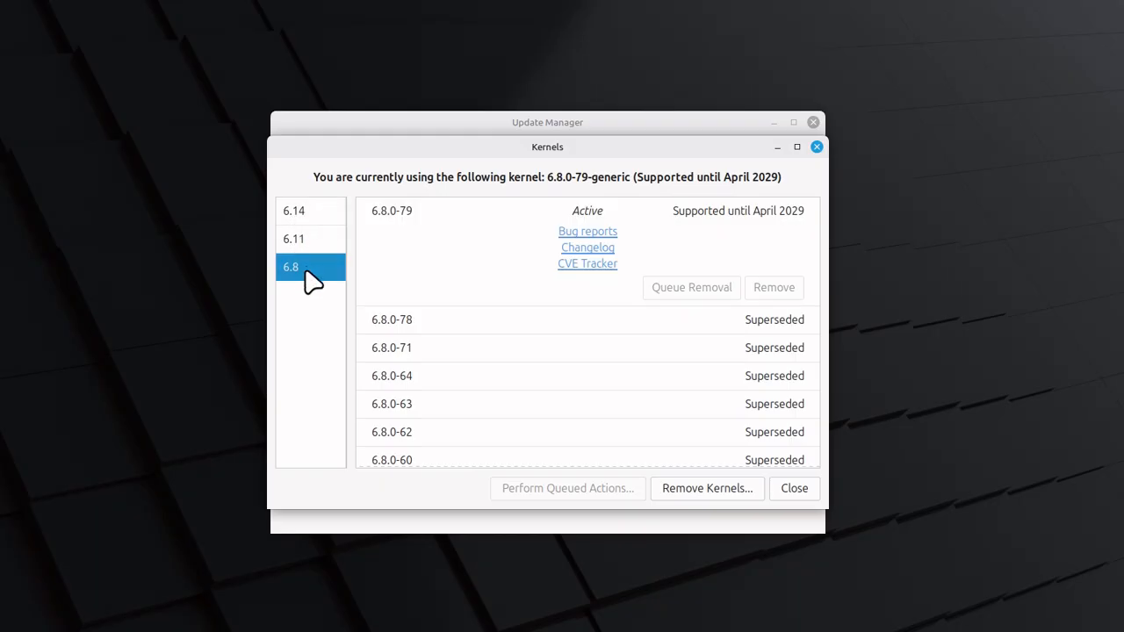
# Examine the details and removal options of kernel 6.14.0-29 in the 6.14 series, closing the kernels list when done
pyautogui.click(298, 218)
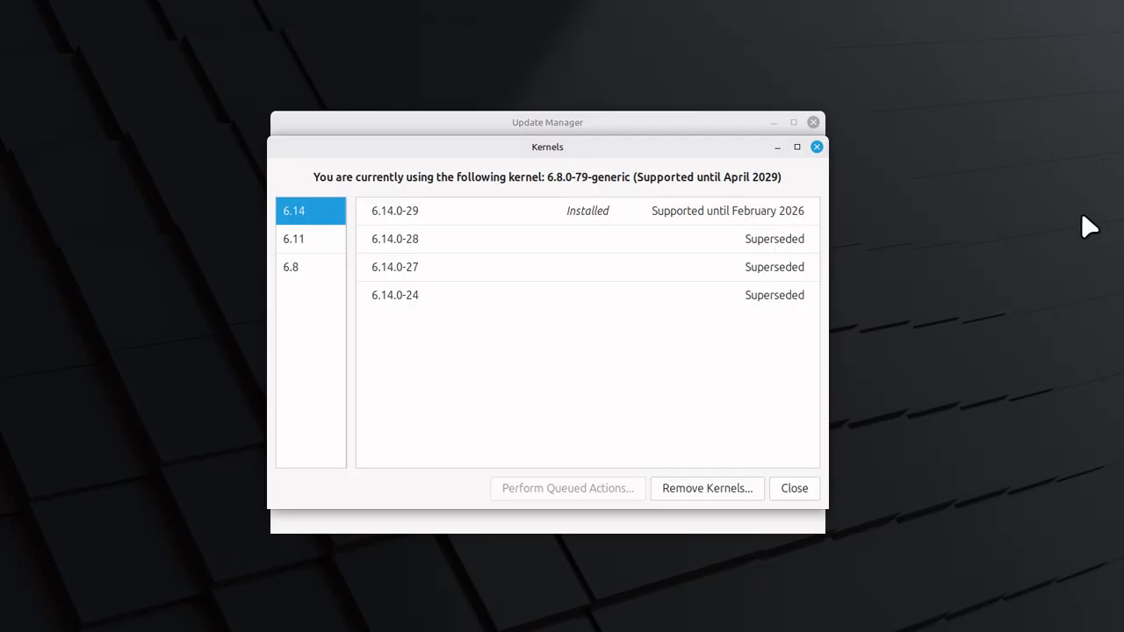
pyautogui.click(541, 217)
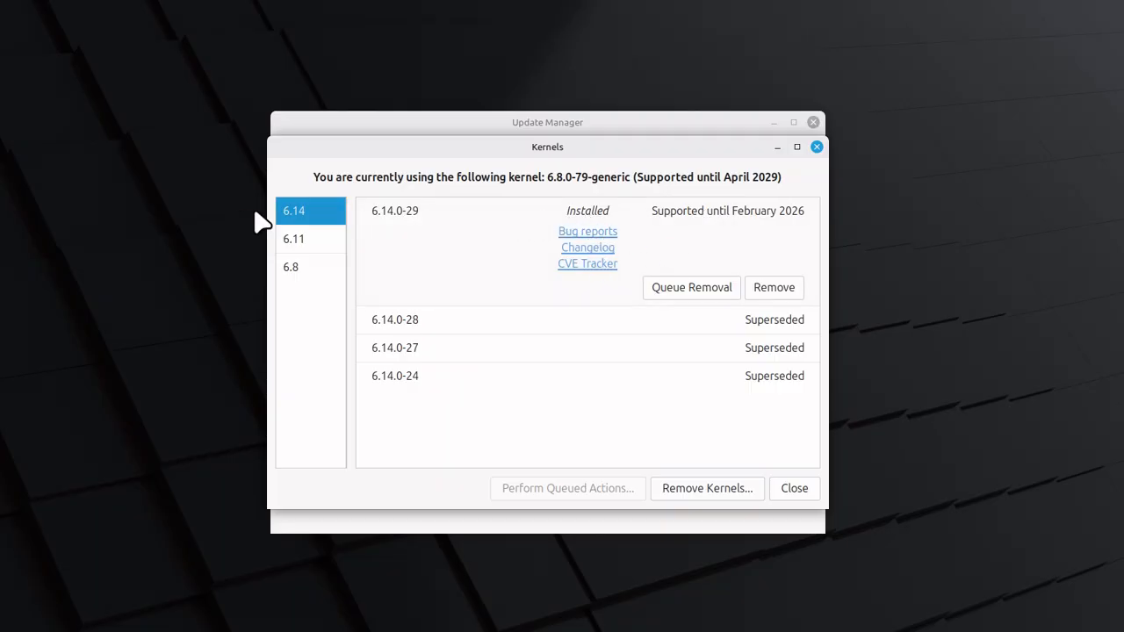
pyautogui.click(409, 214)
pyautogui.click(406, 213)
pyautogui.click(708, 212)
pyautogui.click(713, 218)
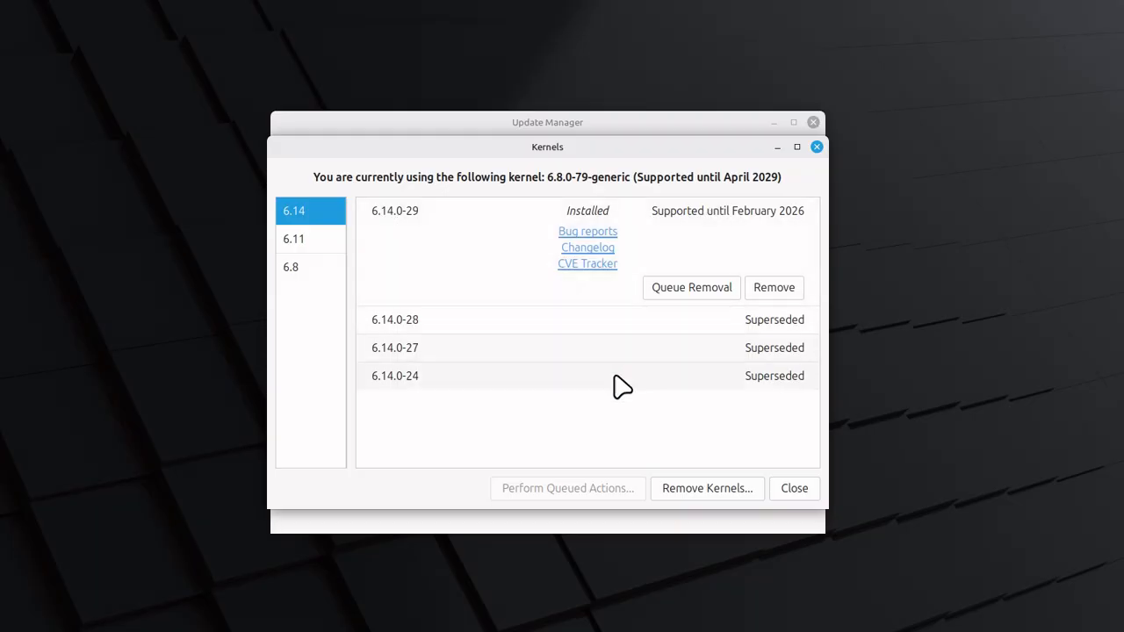
pyautogui.click(800, 491)
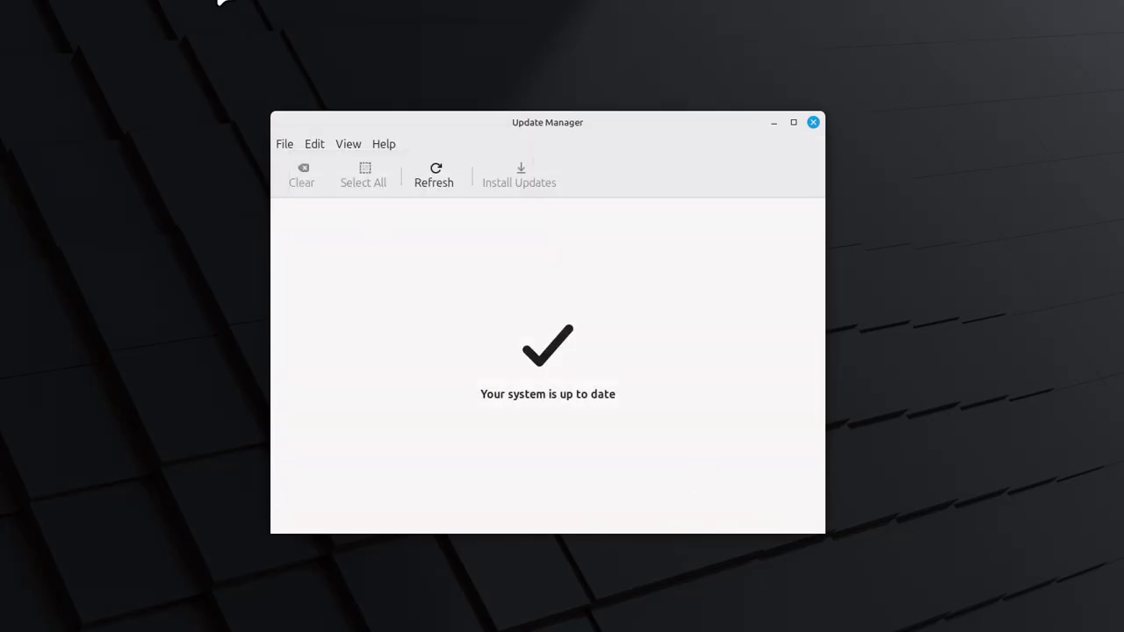
pyautogui.click(321, 145)
pyautogui.moveTo(344, 149)
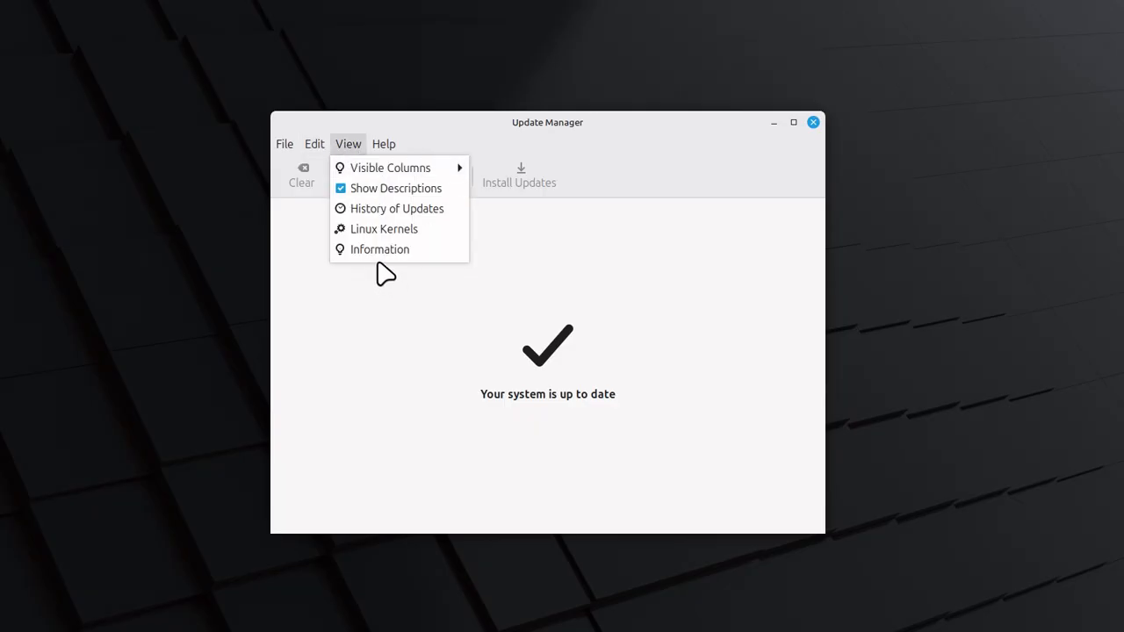
pyautogui.click(388, 119)
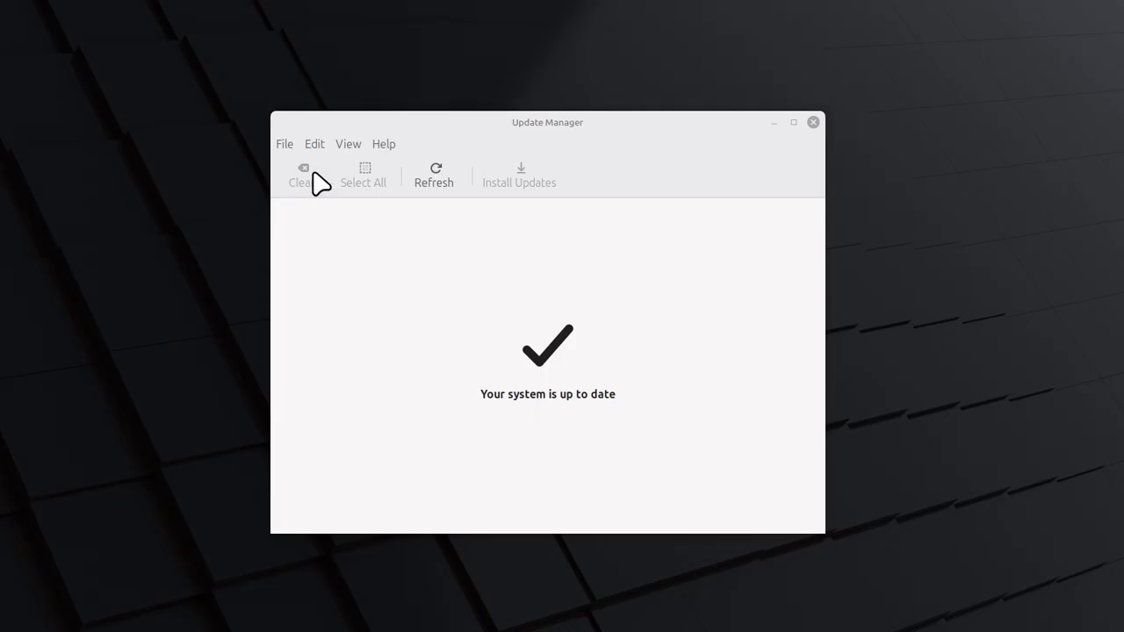
# Reopen the Linux kernels list past the warning, compare the 6.8, 6.11 and 6.14 series, and close it
pyautogui.click(348, 145)
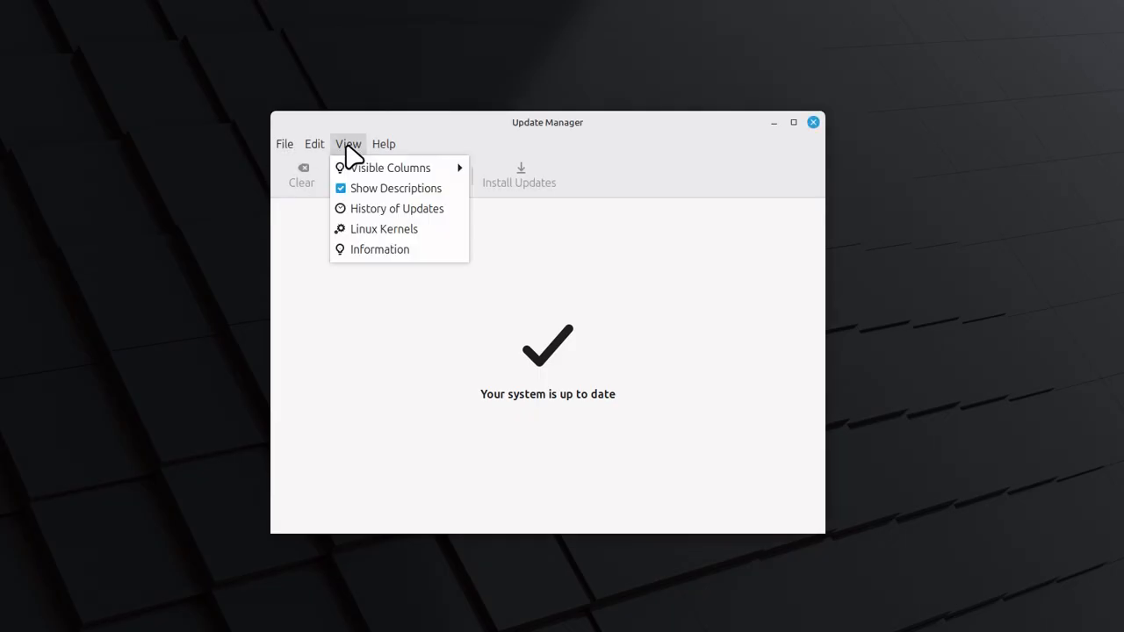
pyautogui.click(376, 232)
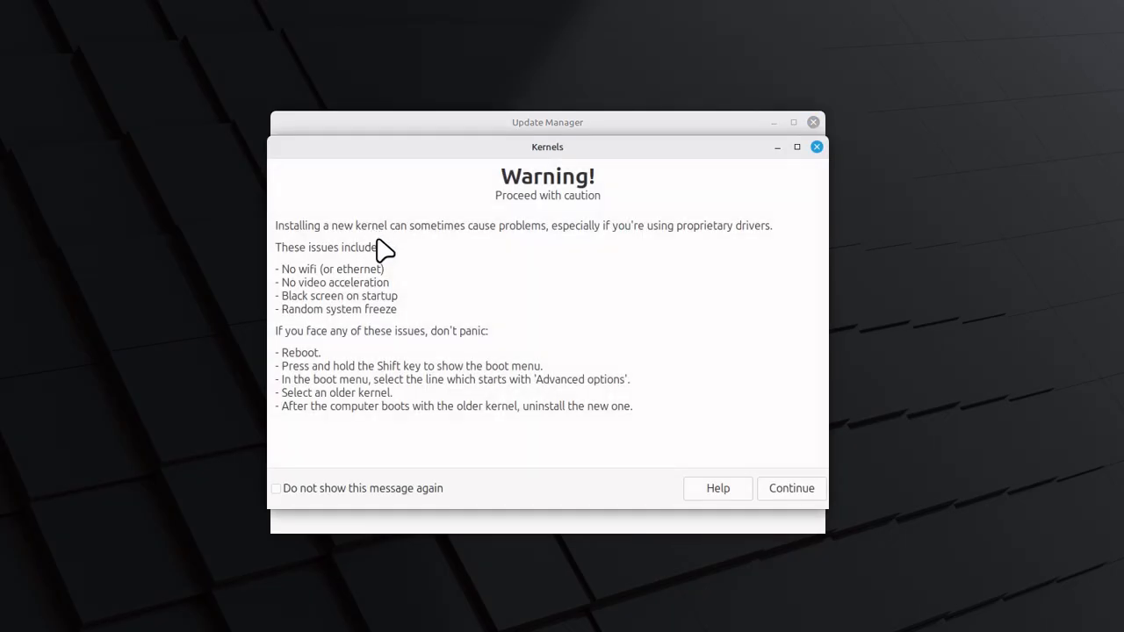
pyautogui.click(779, 497)
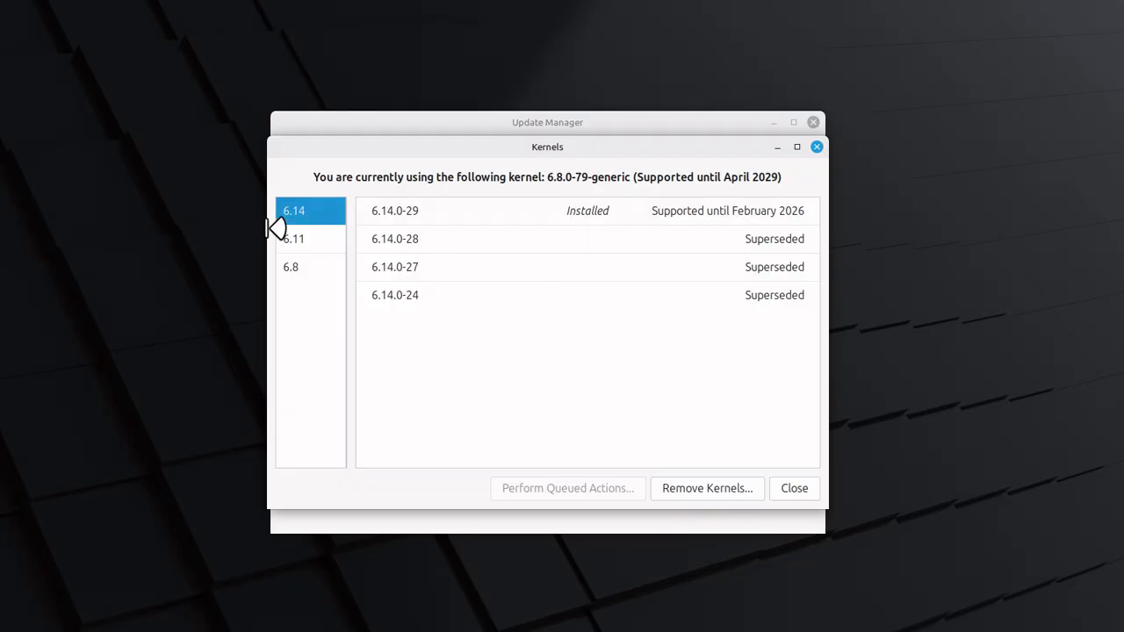
pyautogui.click(288, 276)
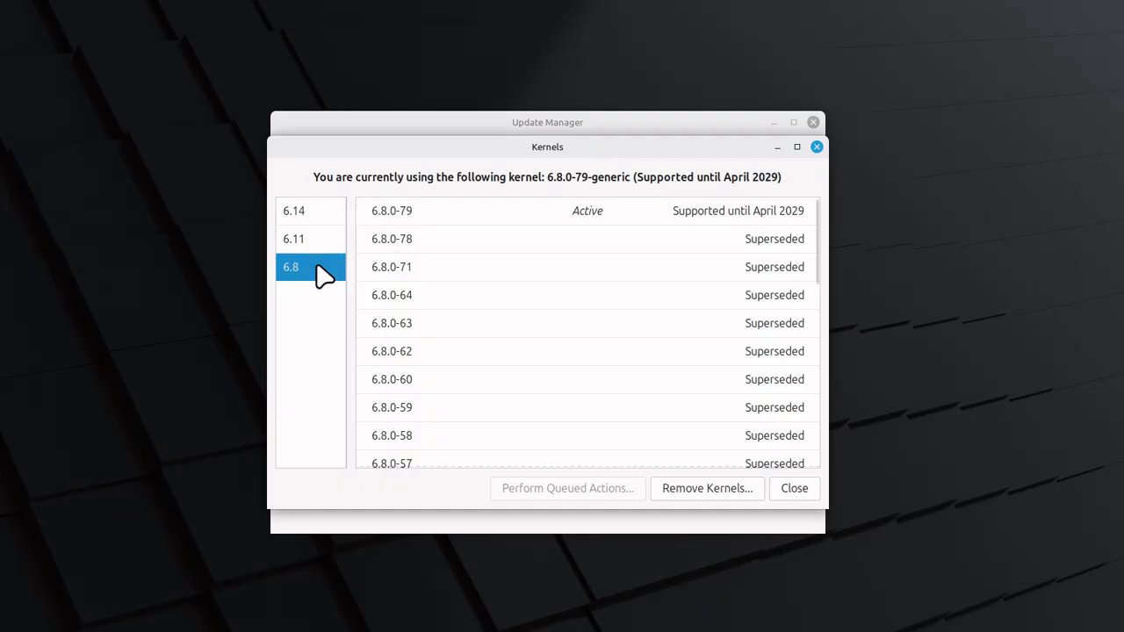
pyautogui.click(297, 242)
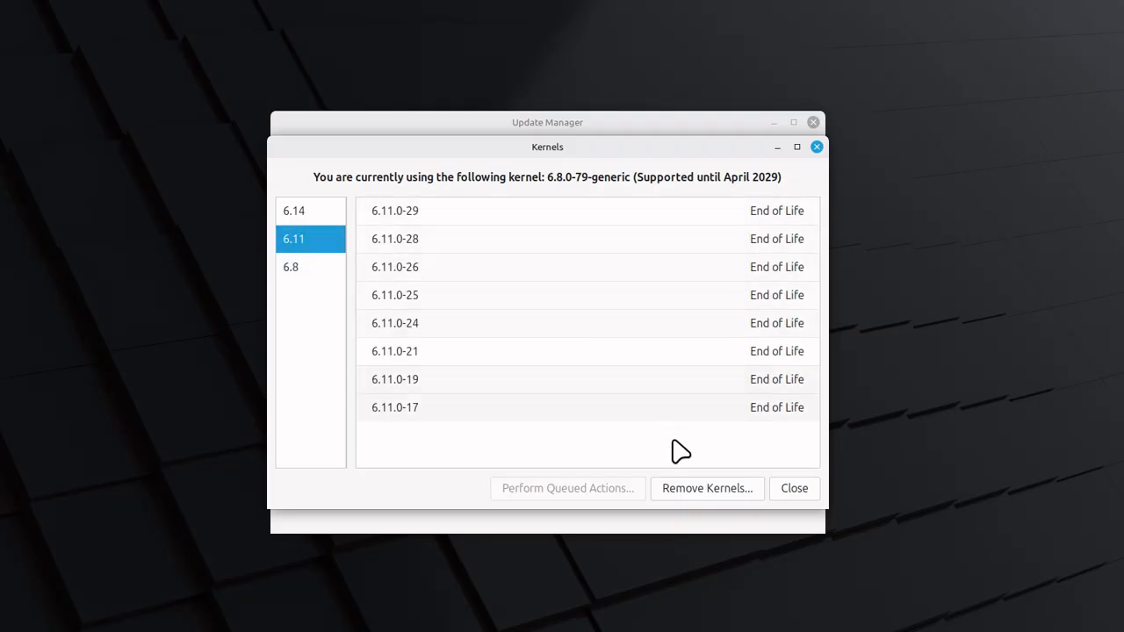
pyautogui.click(296, 215)
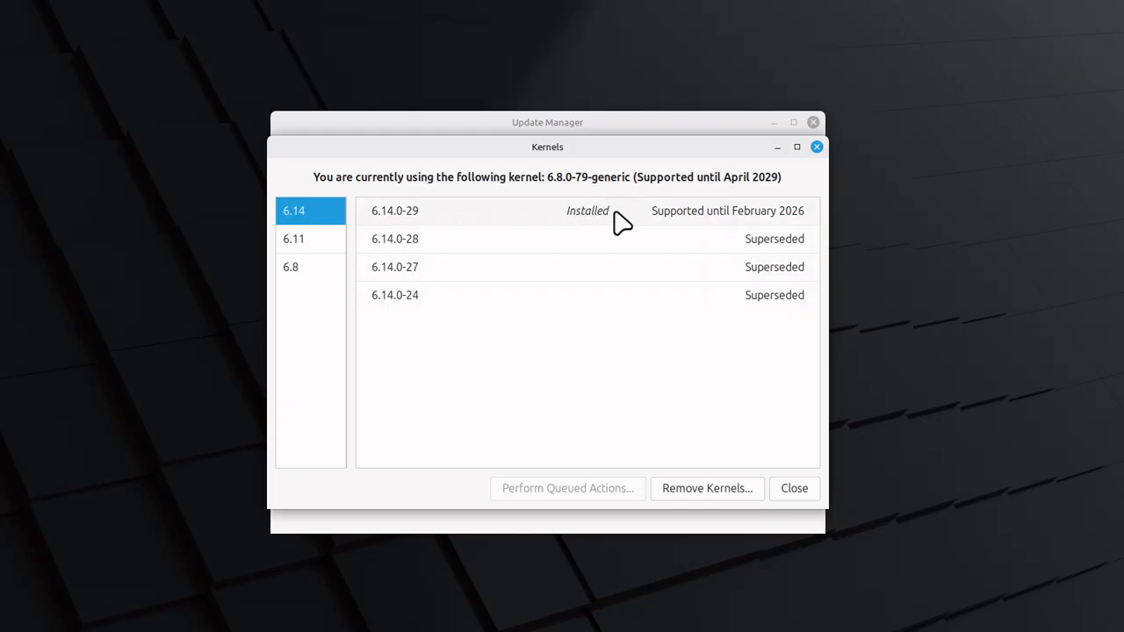
pyautogui.click(794, 489)
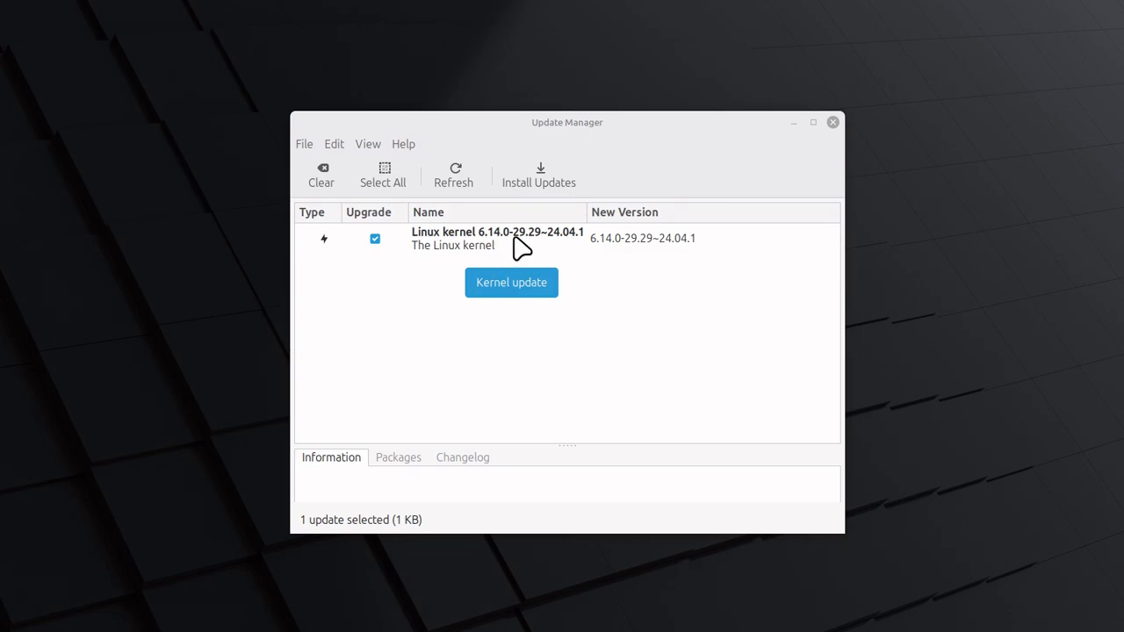
pyautogui.click(337, 146)
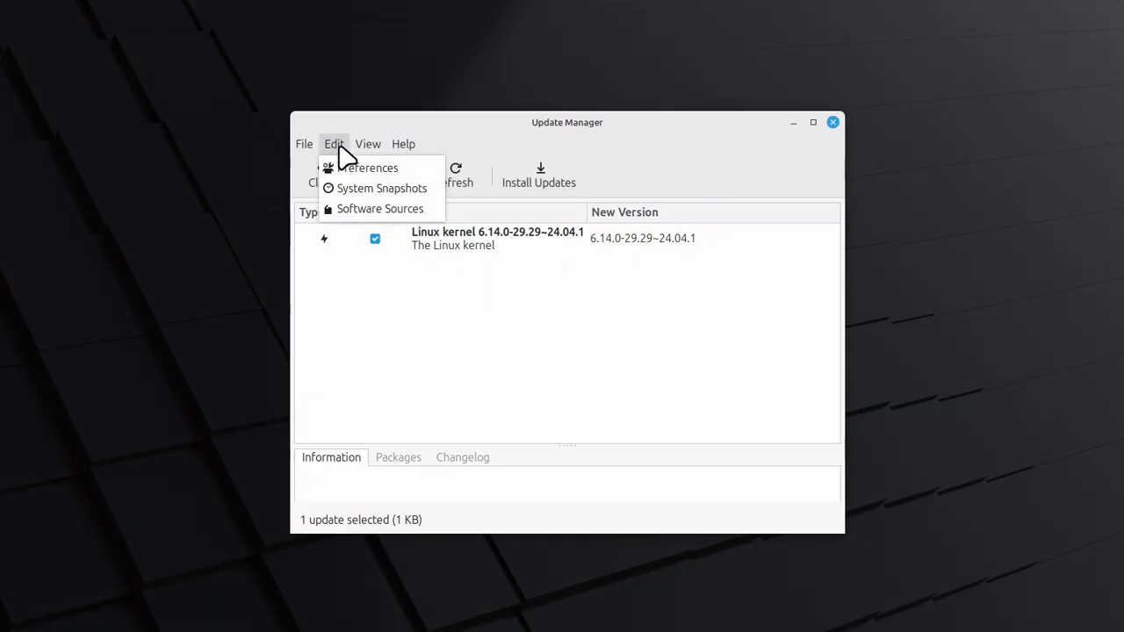
pyautogui.moveTo(369, 148)
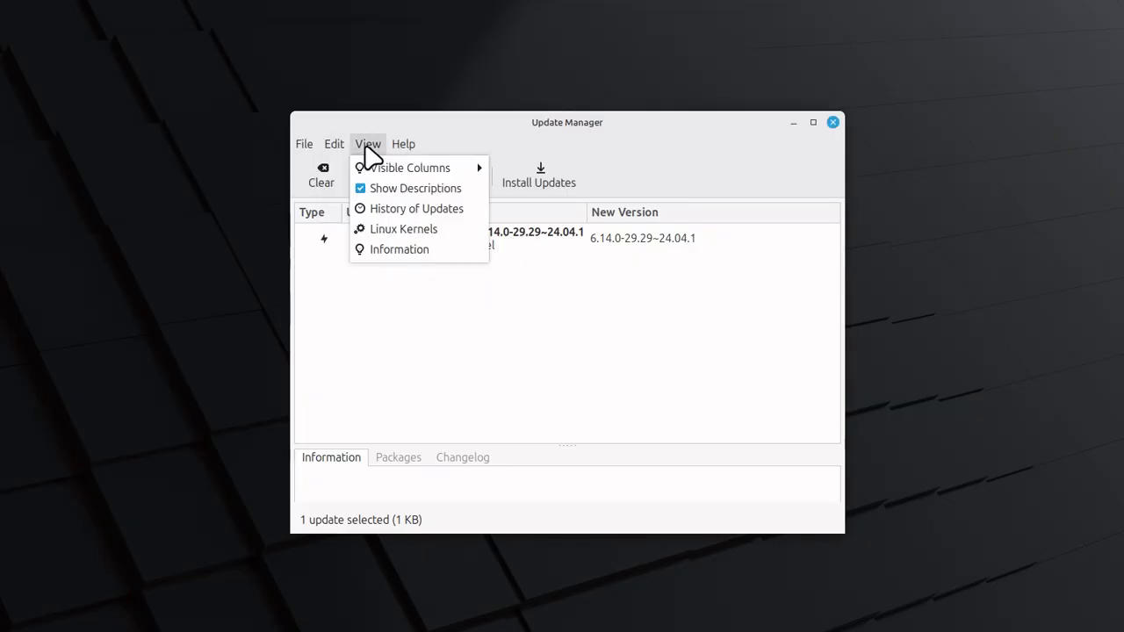
pyautogui.click(383, 231)
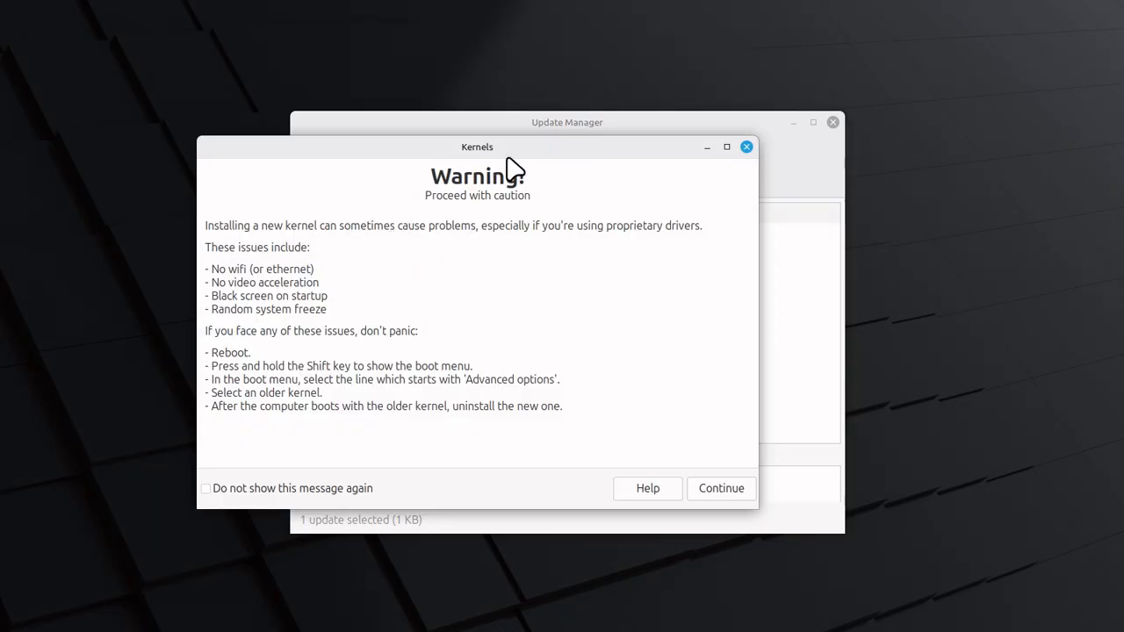
pyautogui.click(747, 147)
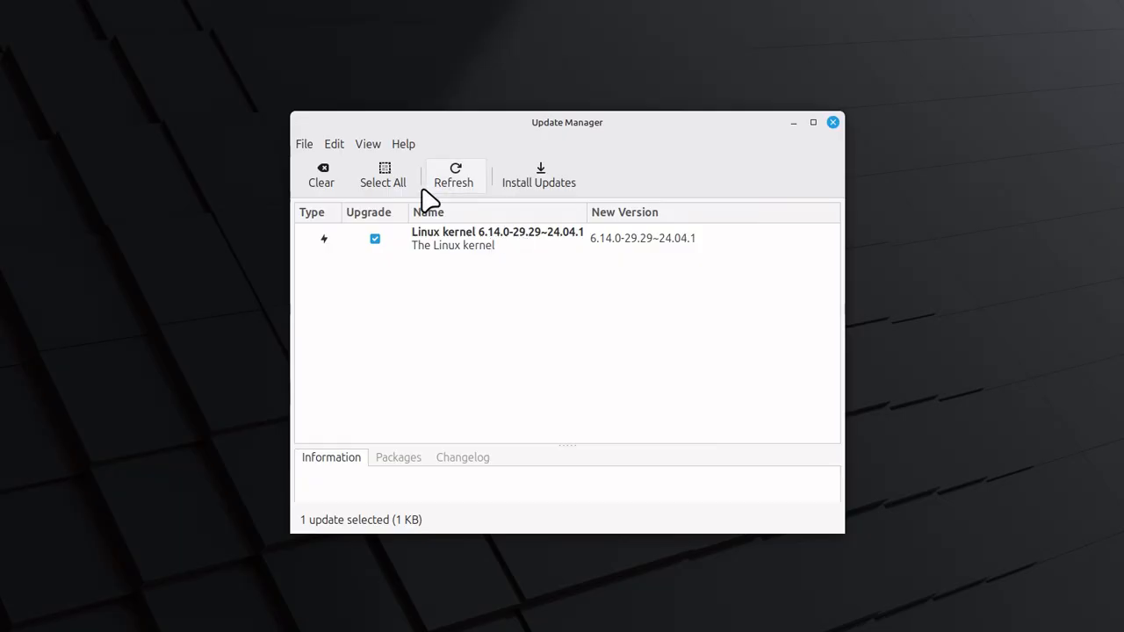
# Open the Linux kernels list past the warning to check which kernel is in use, and view the 6.8 series
pyautogui.click(342, 148)
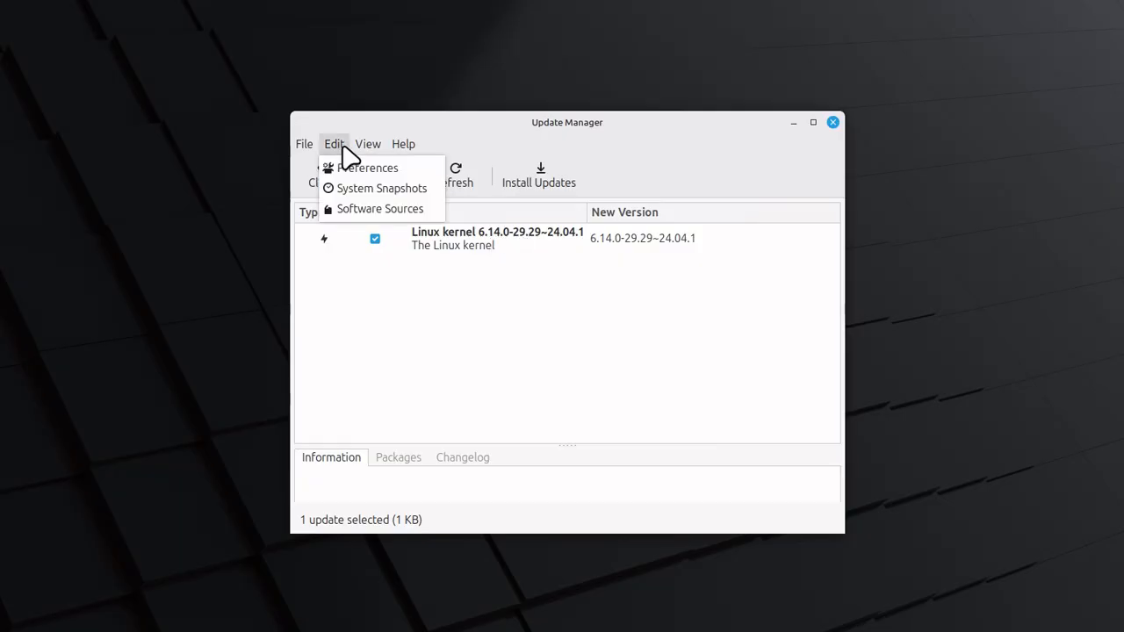
pyautogui.moveTo(363, 143)
pyautogui.click(388, 230)
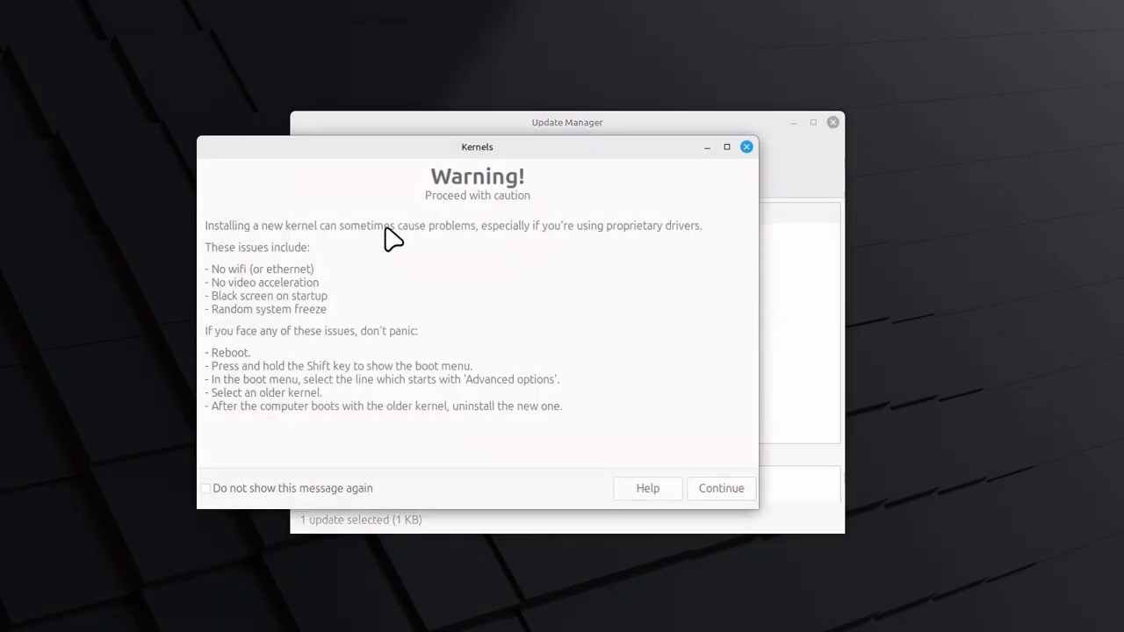
pyautogui.click(707, 495)
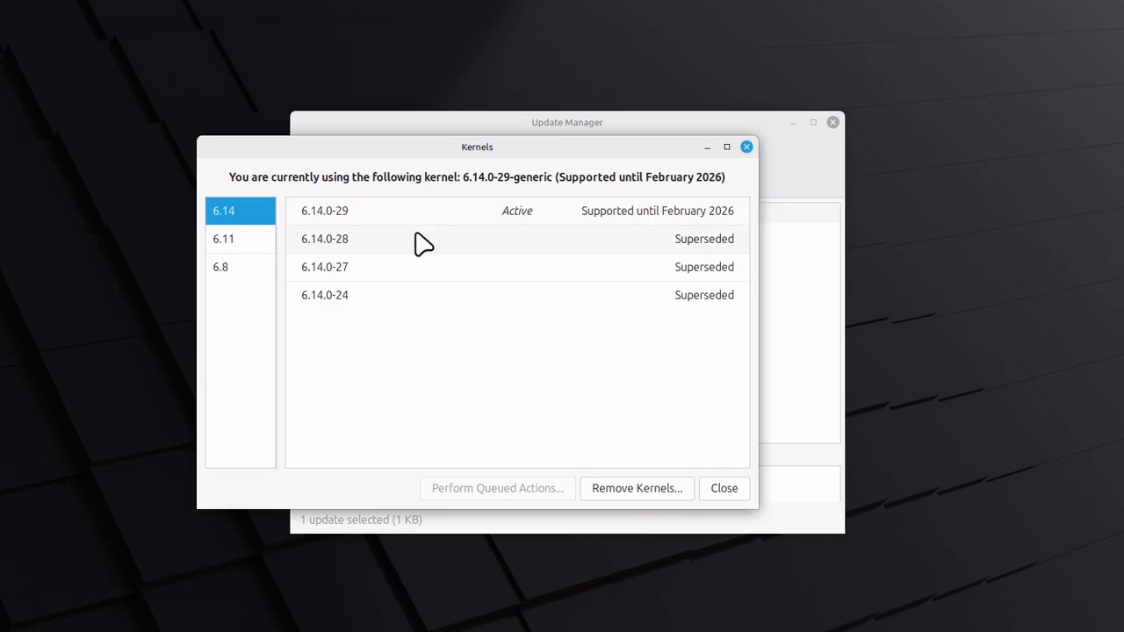
pyautogui.click(211, 269)
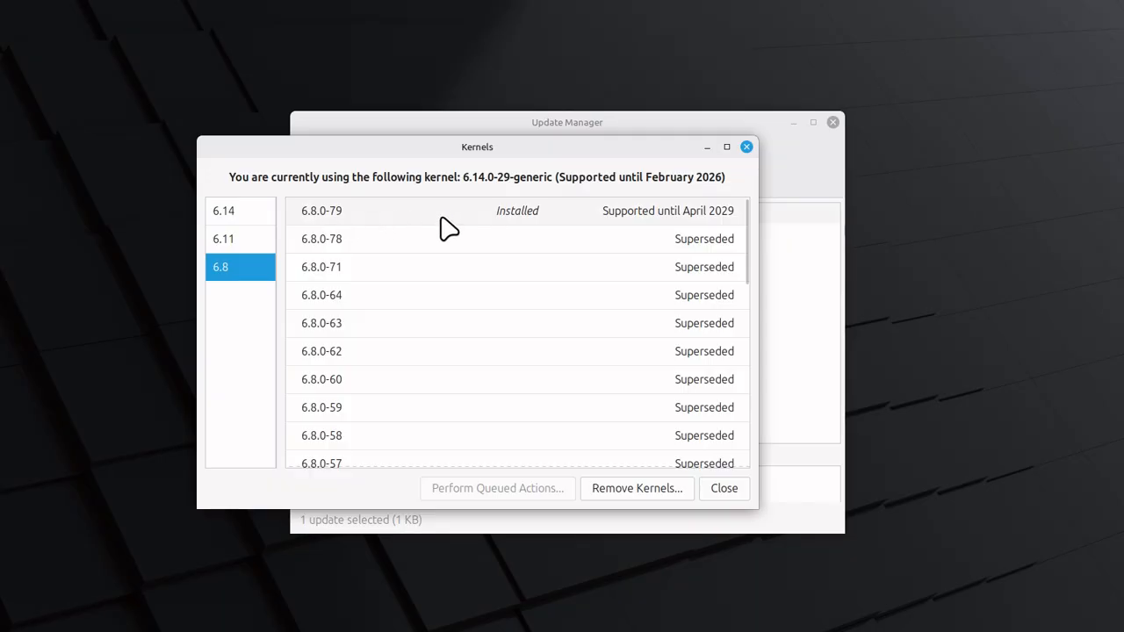
# Examine the details and removal options of the active kernel 6.14.0-29 in the 6.14 series, and close the kernels list
pyautogui.click(227, 214)
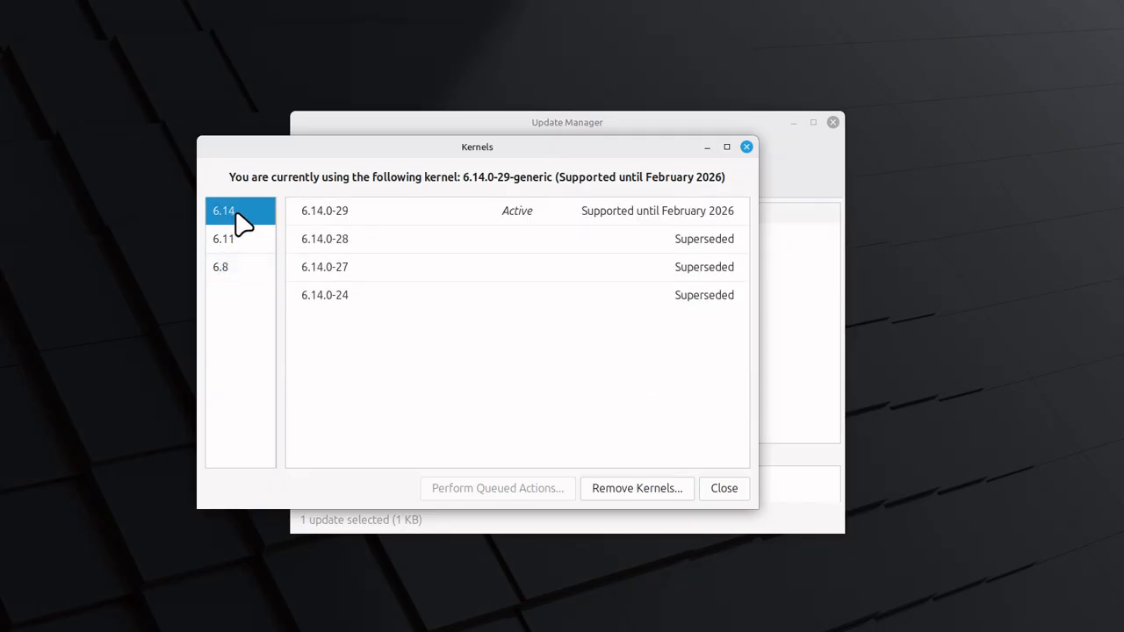
pyautogui.click(495, 227)
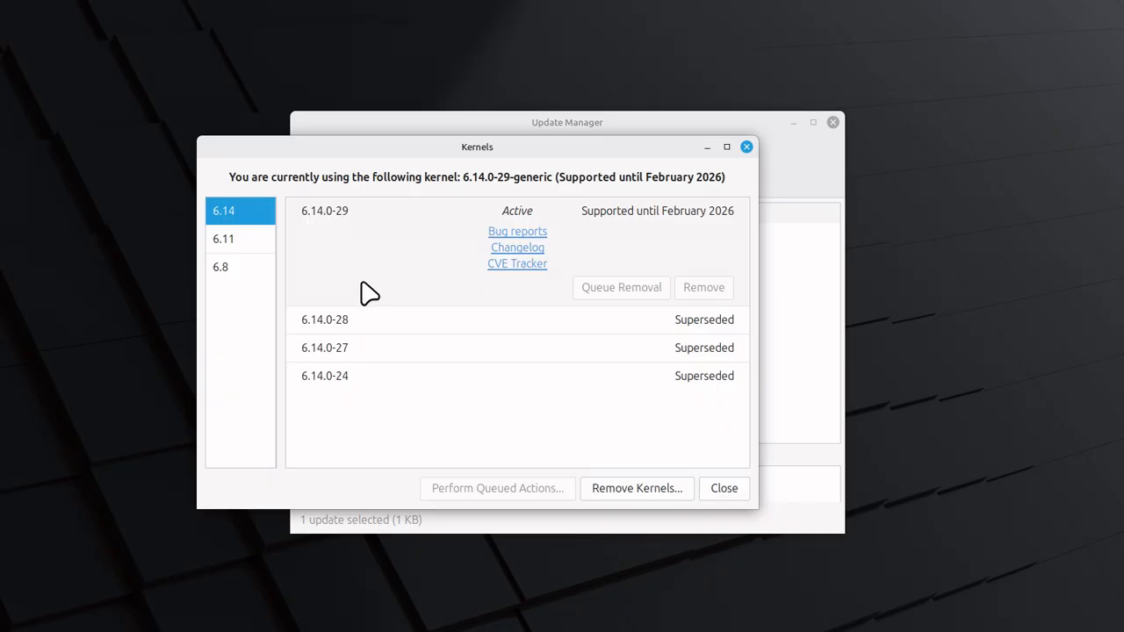
pyautogui.click(357, 330)
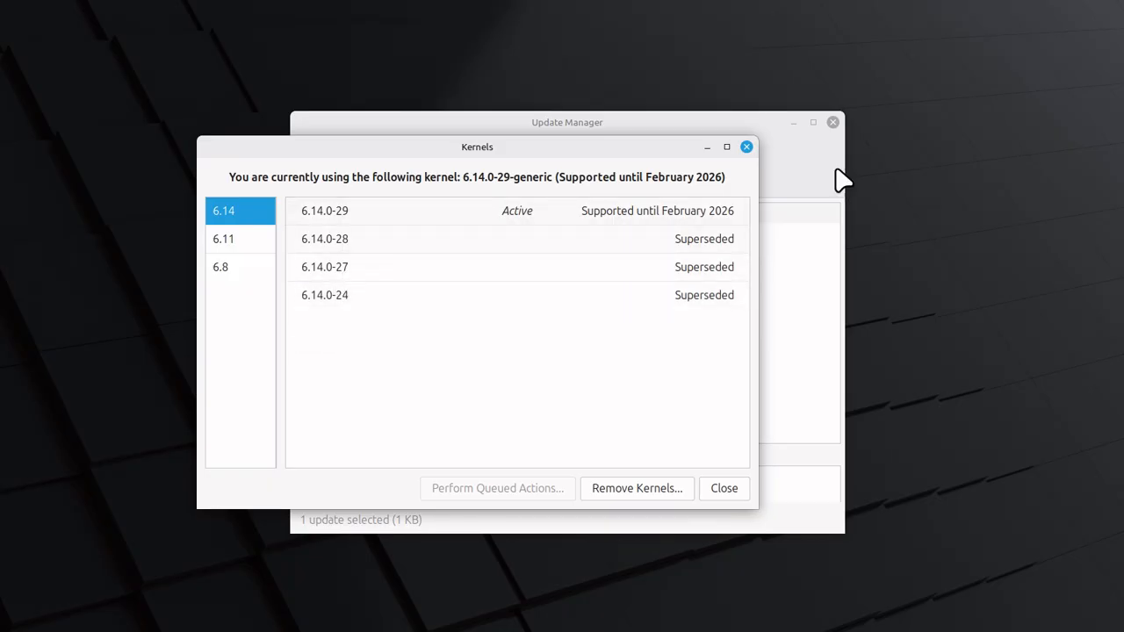
pyautogui.click(746, 147)
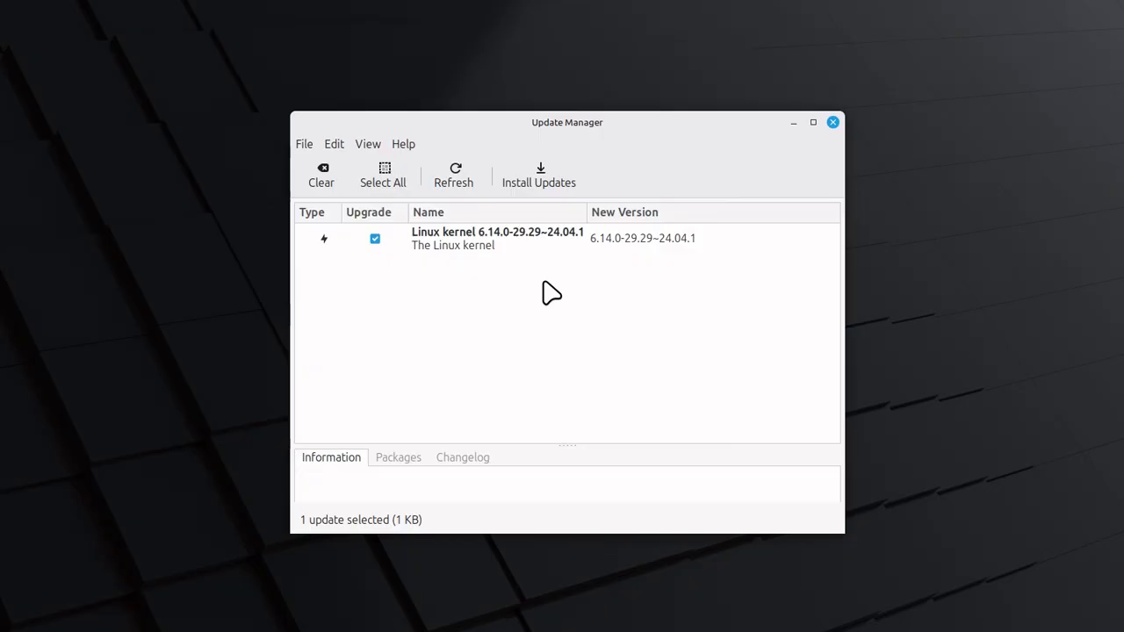
# Install the selected Linux kernel 6.14.0-29.29~24.04.1 update, authenticating with the account password
pyautogui.click(542, 180)
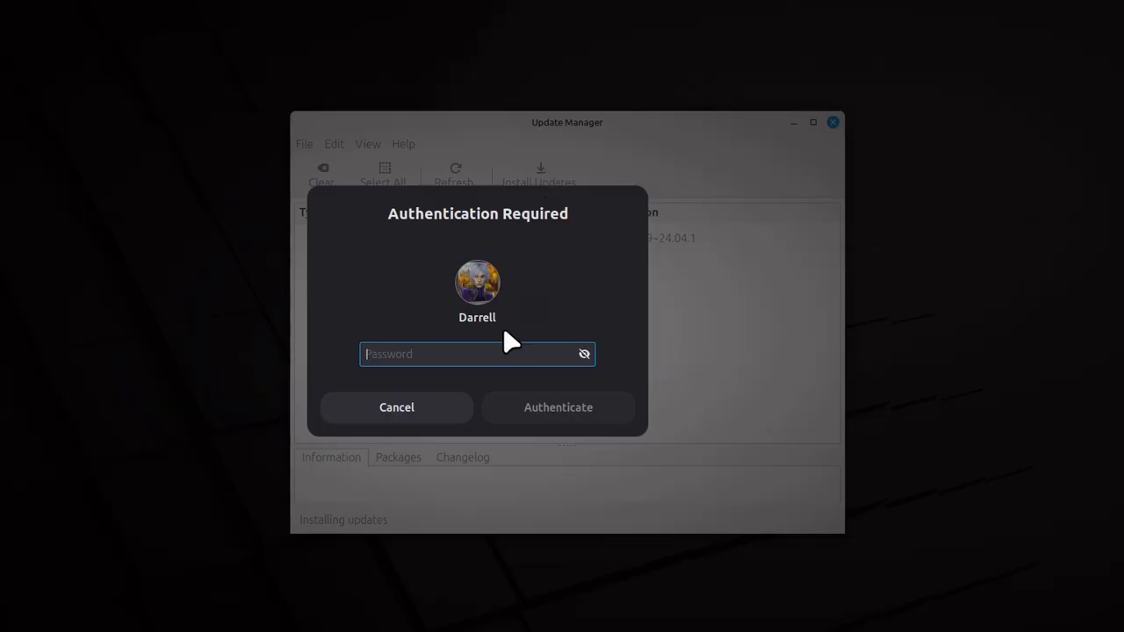
pyautogui.write('•')
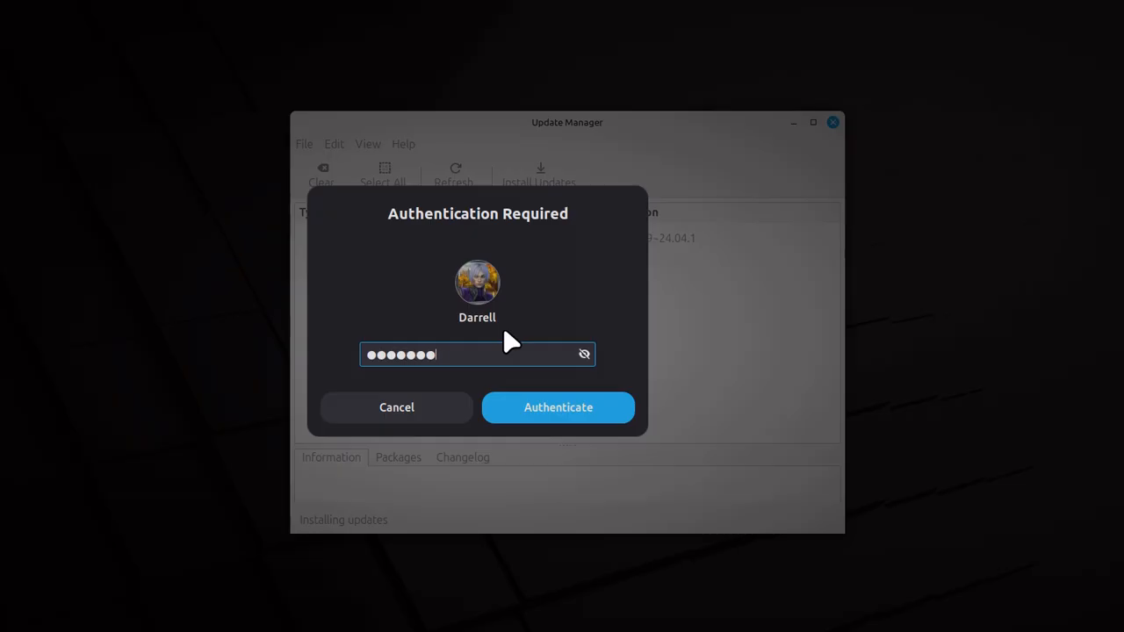
pyautogui.press('Return')
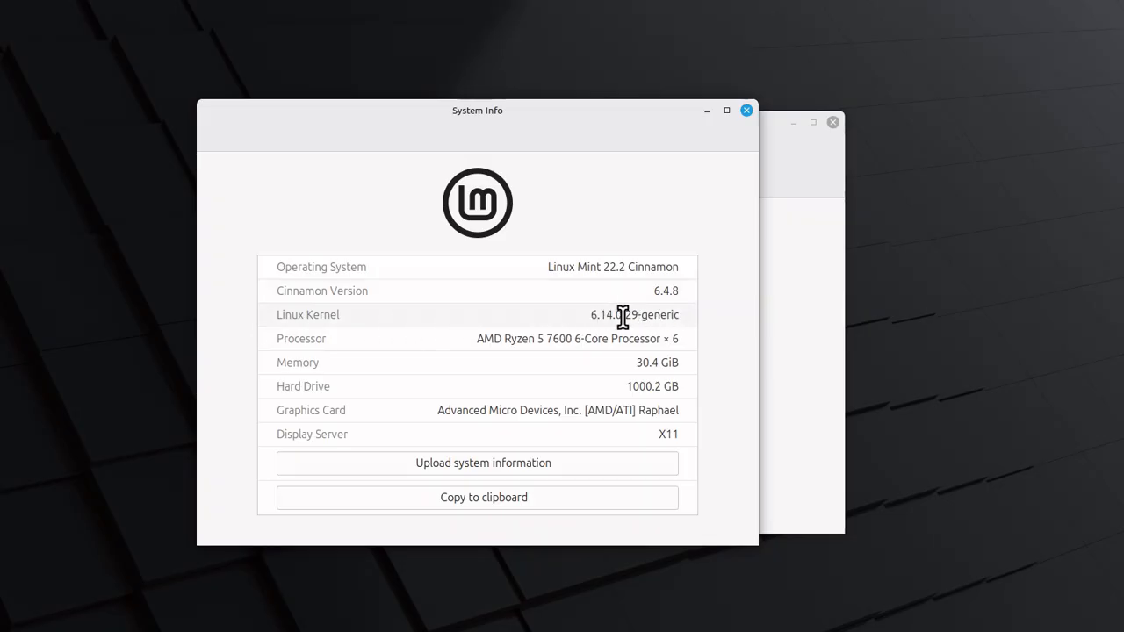
# Return to Update Manager, open the Linux kernels list past the warning to check the 6.14 series, and close it
pyautogui.click(778, 143)
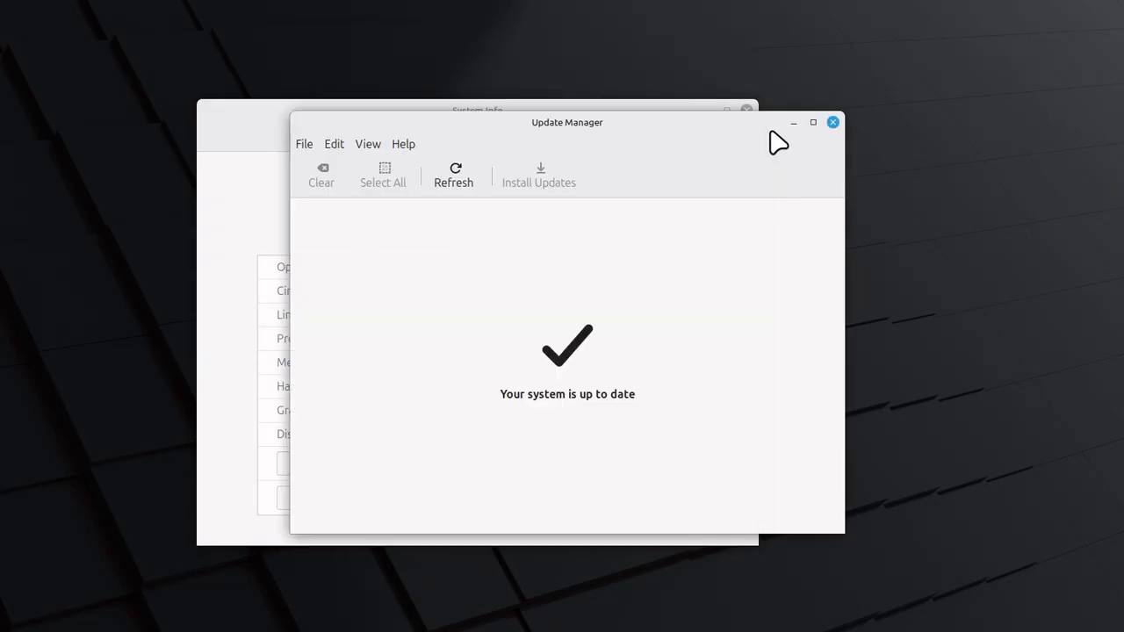
pyautogui.click(333, 146)
pyautogui.moveTo(356, 147)
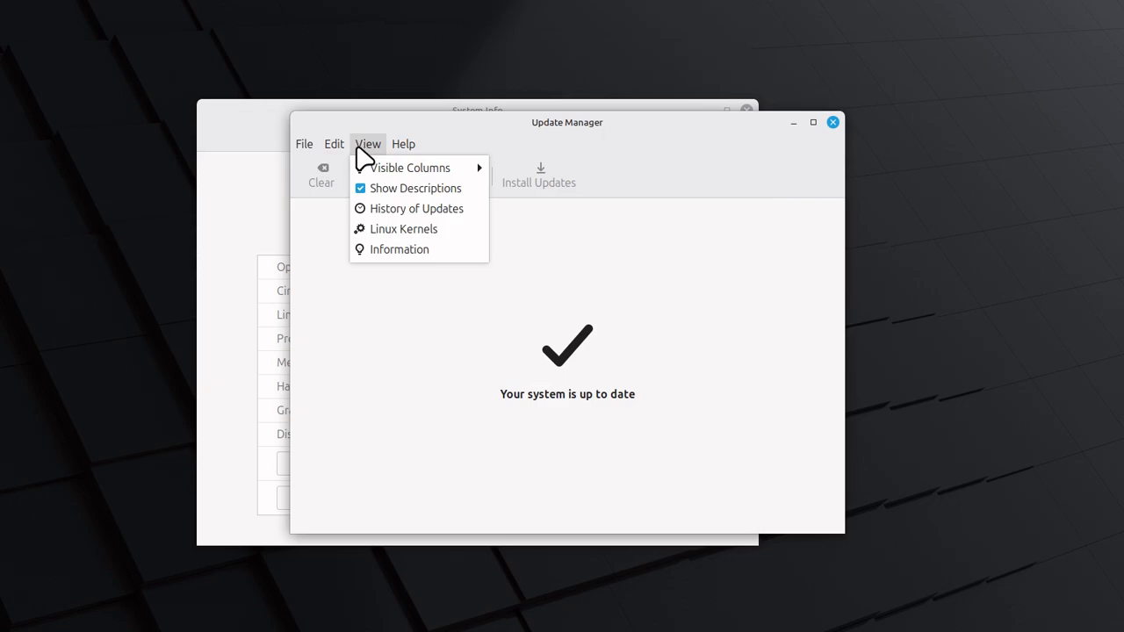
pyautogui.click(392, 229)
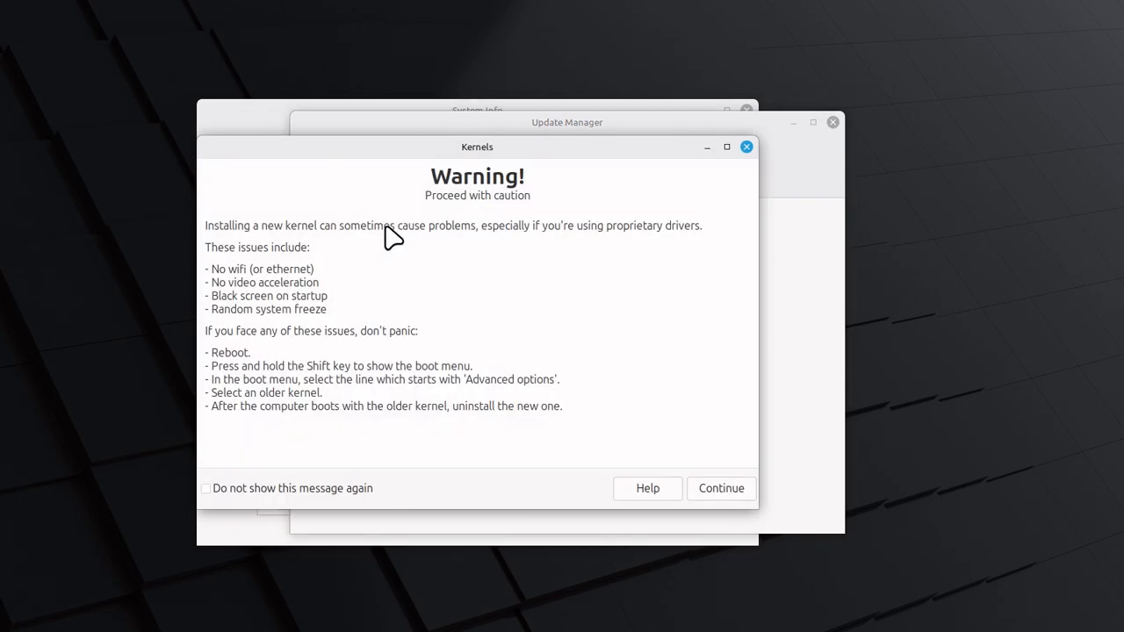
pyautogui.click(721, 492)
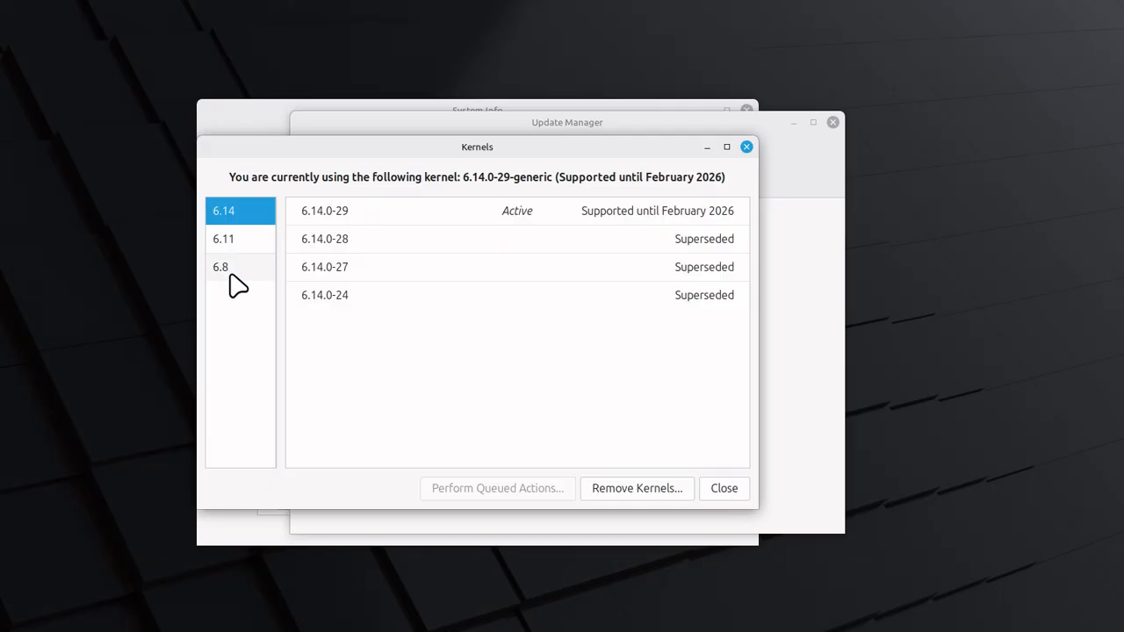
pyautogui.click(746, 147)
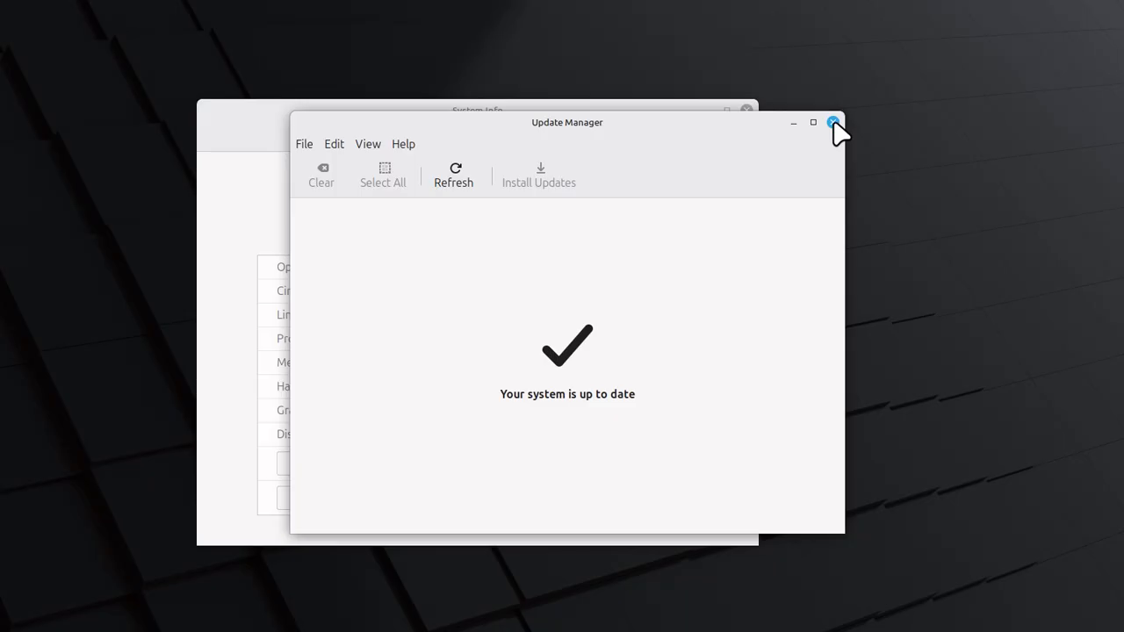
# Bring System Info forward to check the Linux kernel entry, and close both System Info and Update Manager
pyautogui.click(263, 158)
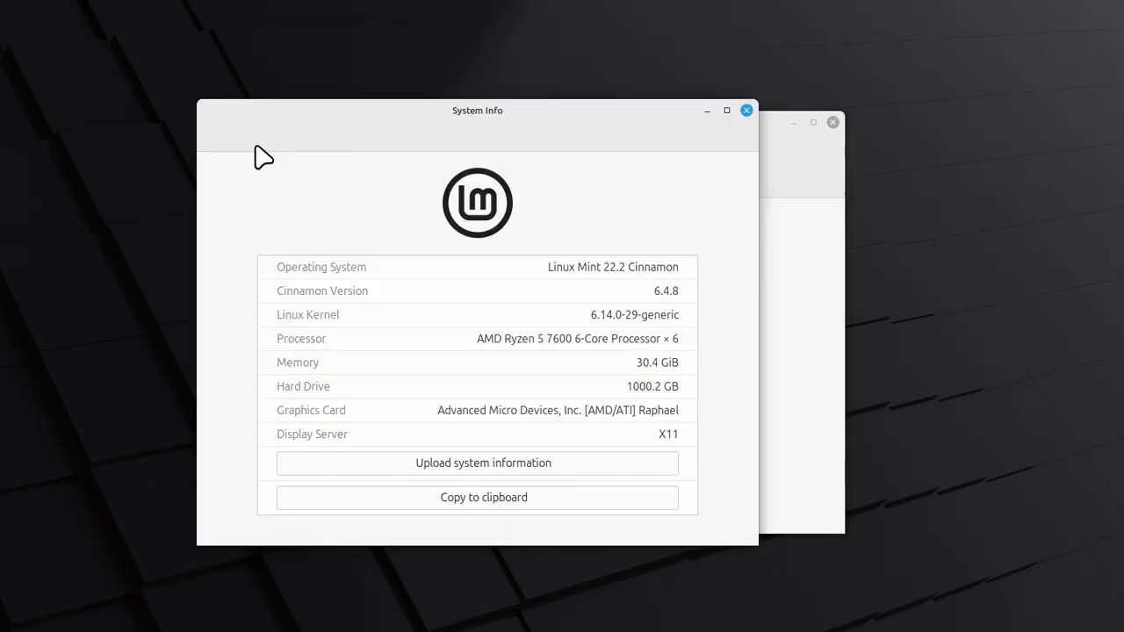
pyautogui.click(747, 112)
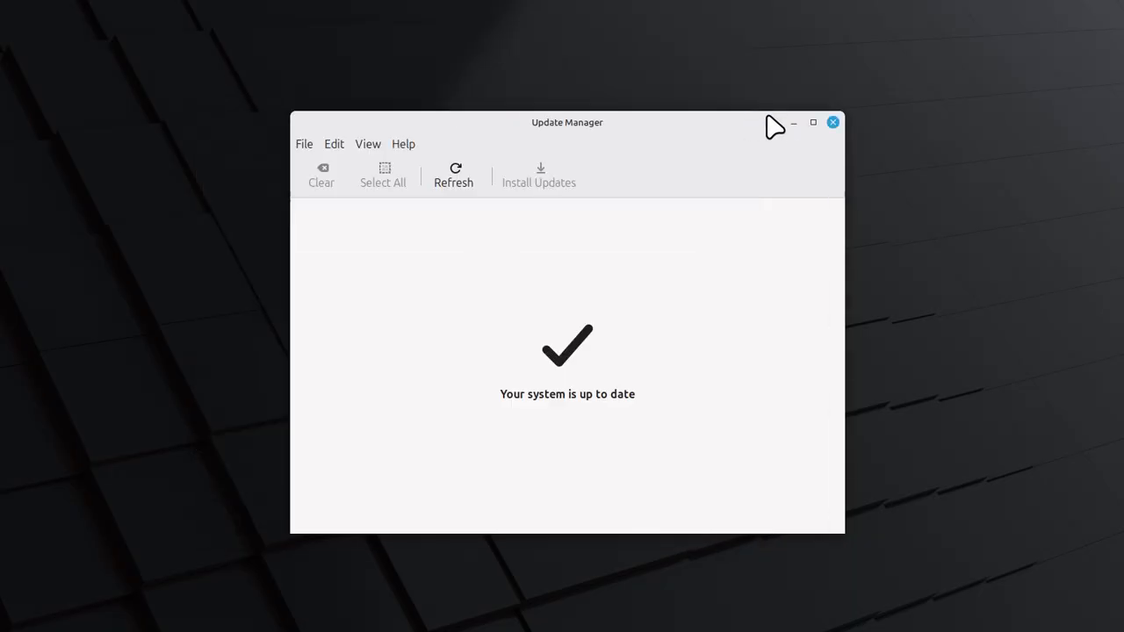
pyautogui.click(833, 123)
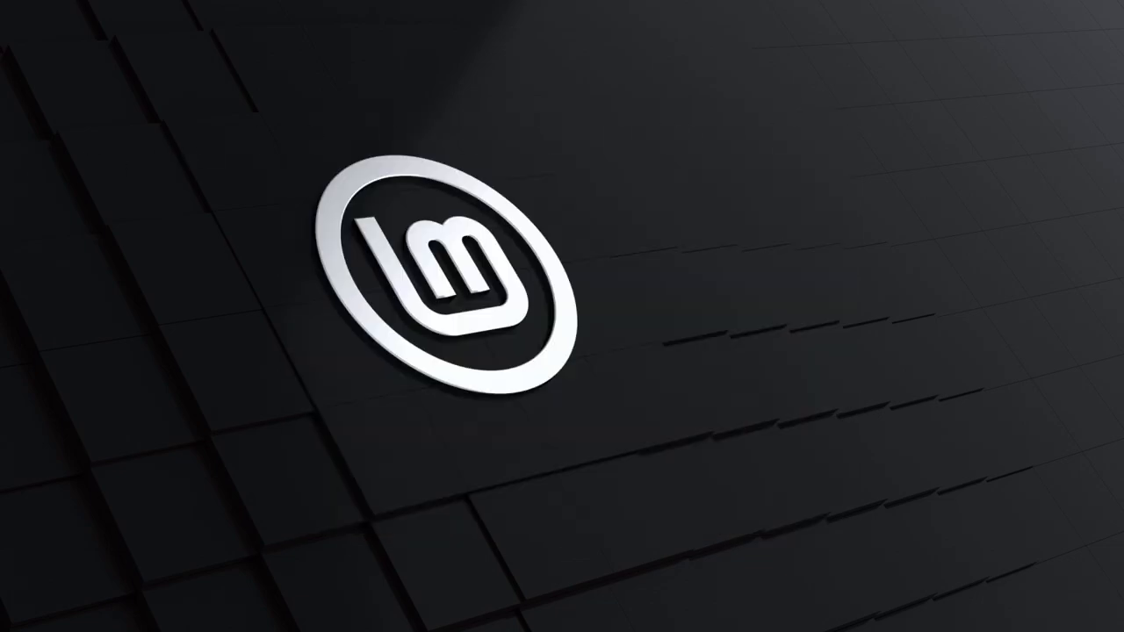